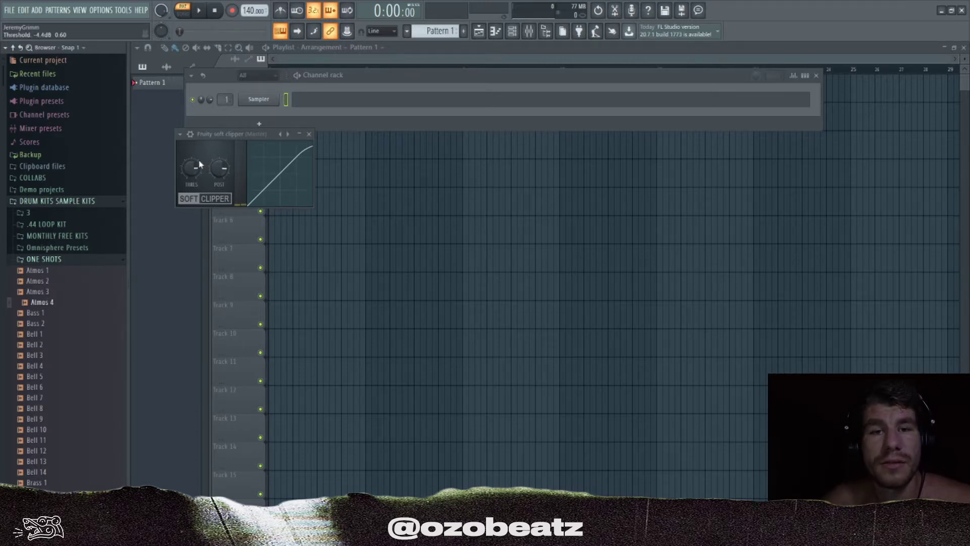
Audition the bell, guitar and flute samples in the ONE SHOTS folder, including Bell 5, Bell 12, Guitar 9 and Flute 7
scroll(97, 245, down, 3)
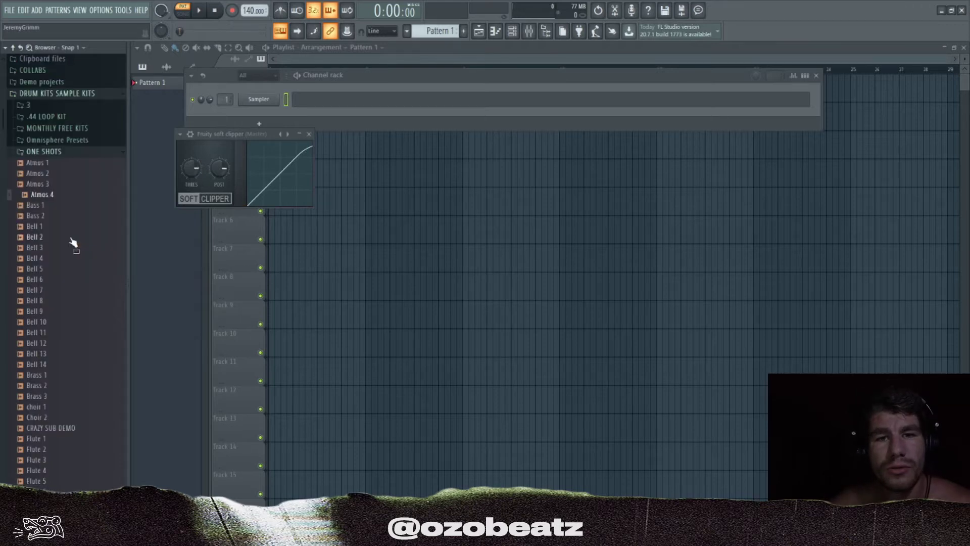
click(68, 270)
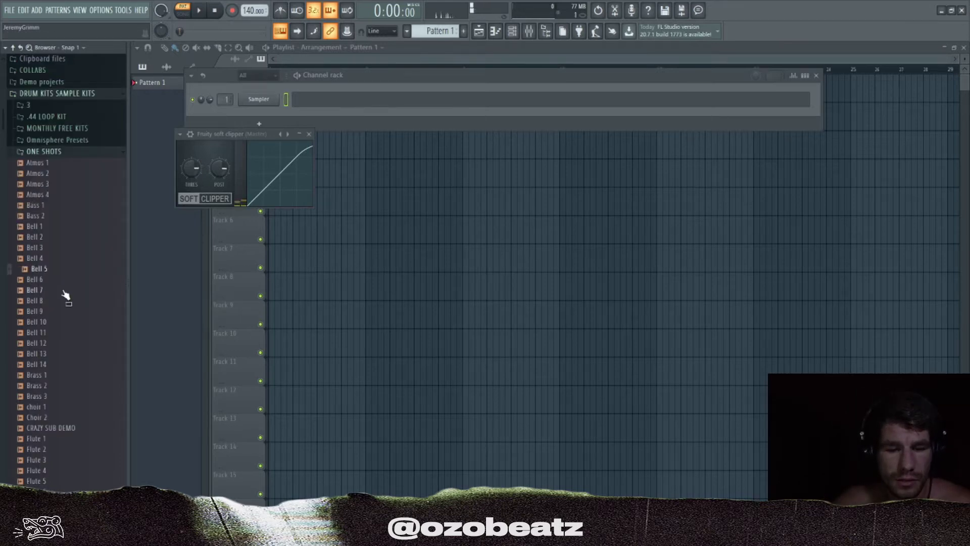
scroll(77, 347, down, 5)
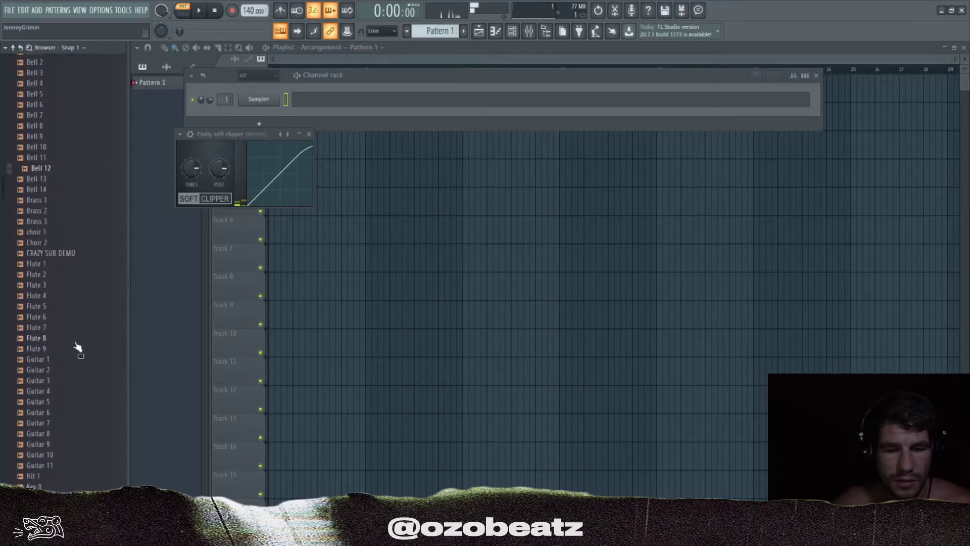
scroll(60, 283, down, 6)
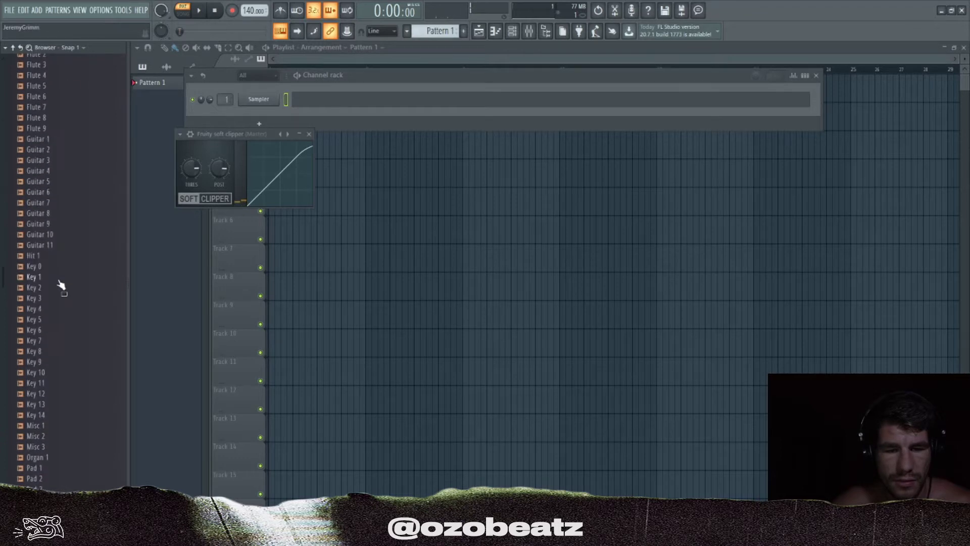
scroll(59, 222, up, 2)
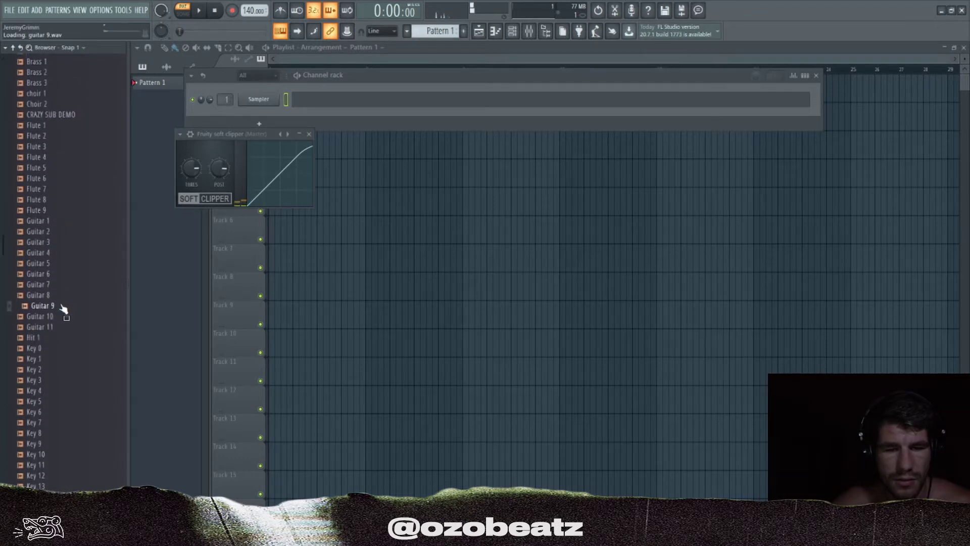
scroll(58, 232, up, 4)
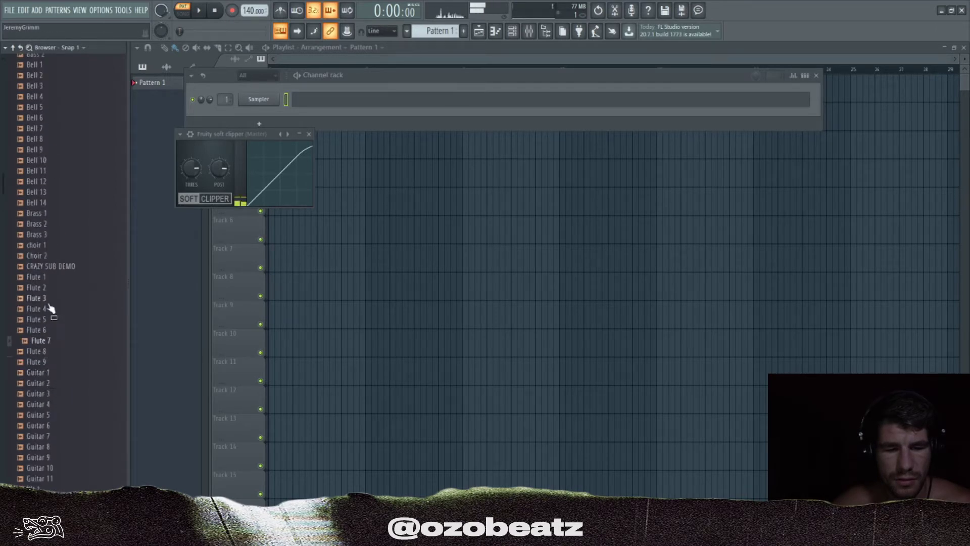
scroll(52, 224, up, 7)
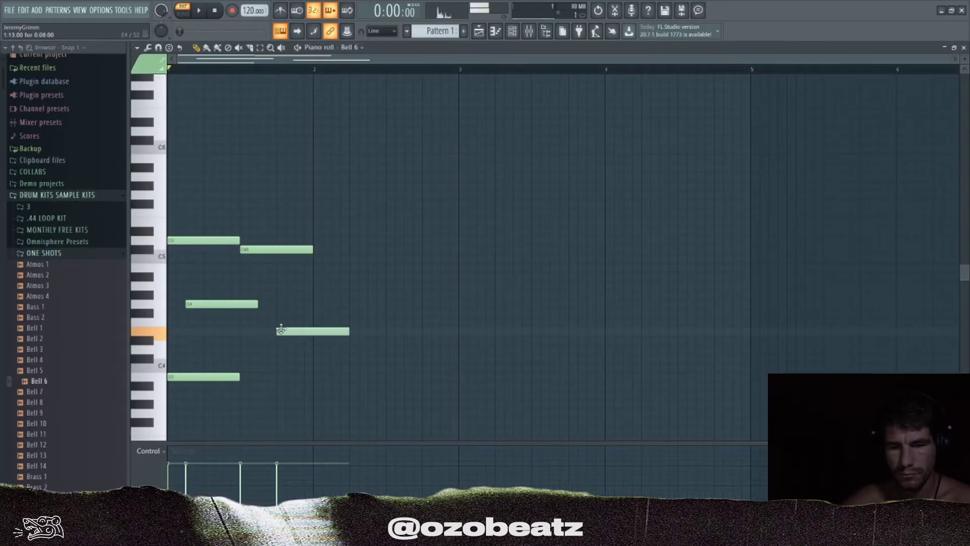
Play back the opening notes and select the E4 note near the end of bar 1
key(space)
drag(329, 310, 313, 361)
key(space)
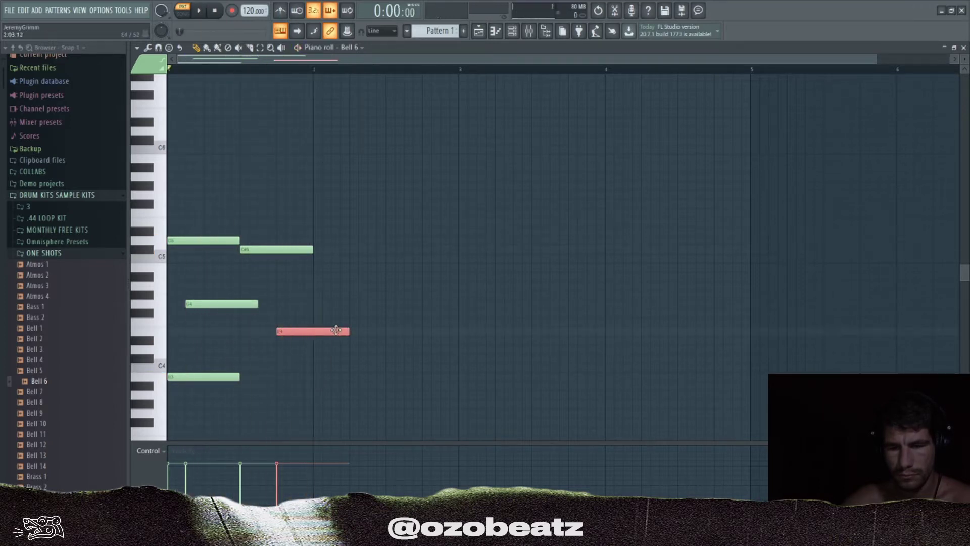
Try a D4 note under the G4 on the third beat of bar 2 during playback and delete it
key(space)
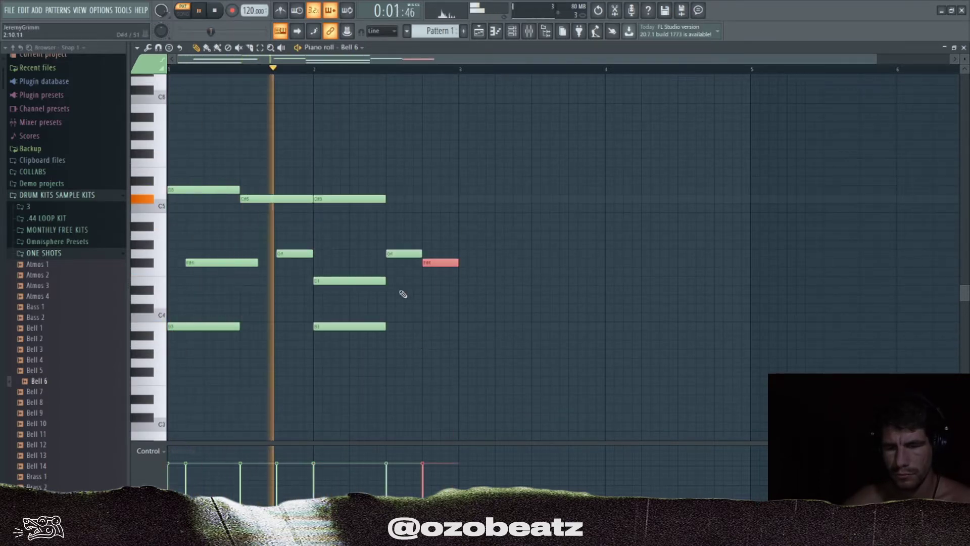
click(392, 300)
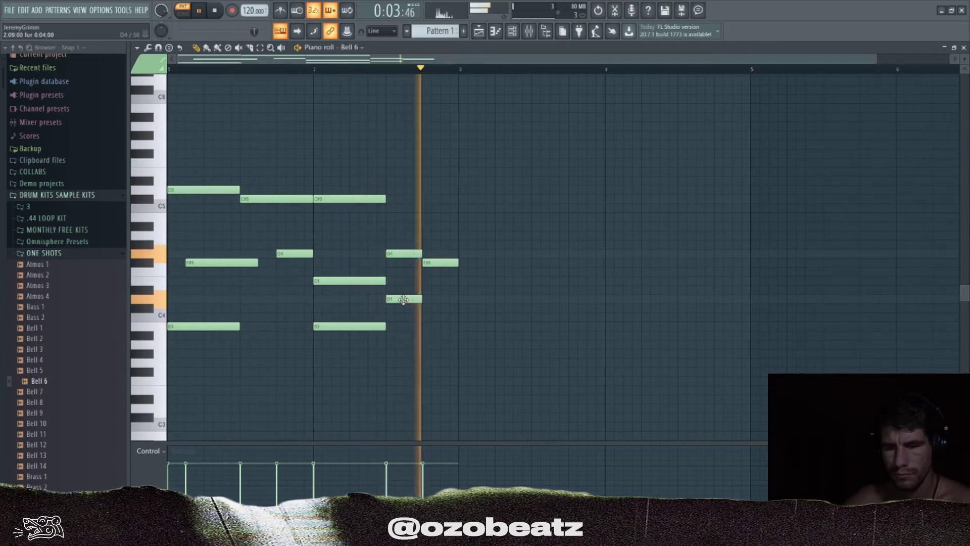
right_click(402, 299)
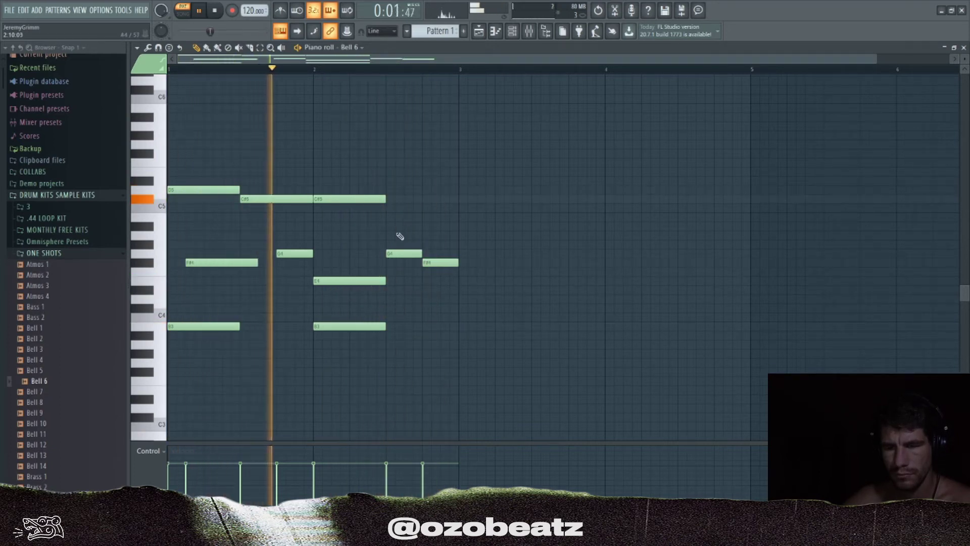
Add a note on the last beat of bar 2 and shift it to D5, trying E4 and E5 on the way
click(426, 202)
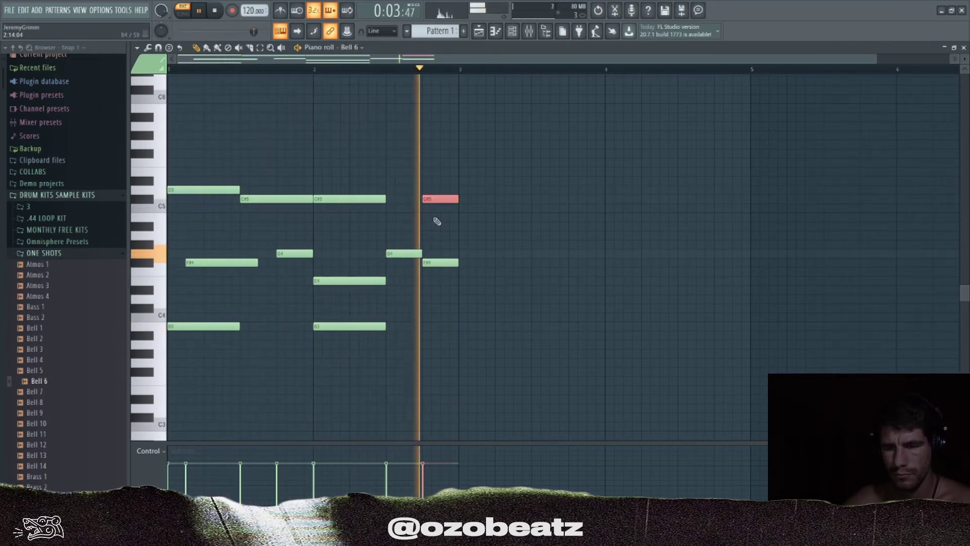
key(ctrl+Down)
key(Up)
key(Up)
key(Up)
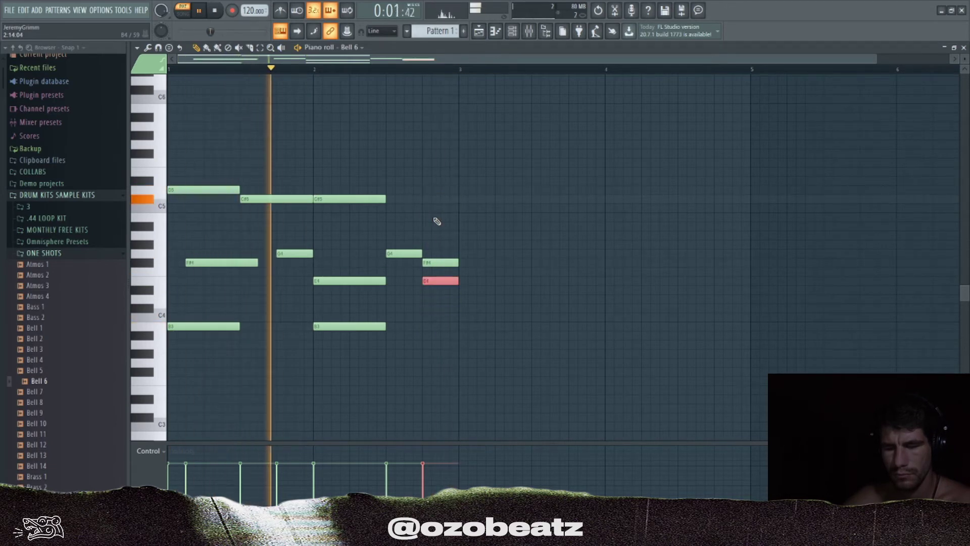
key(ctrl+Up)
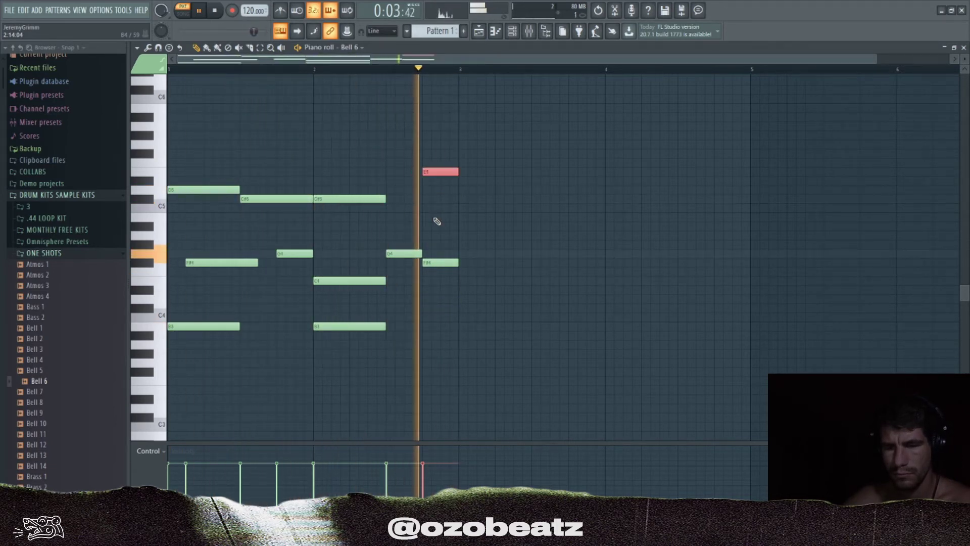
key(Down)
key(Down)
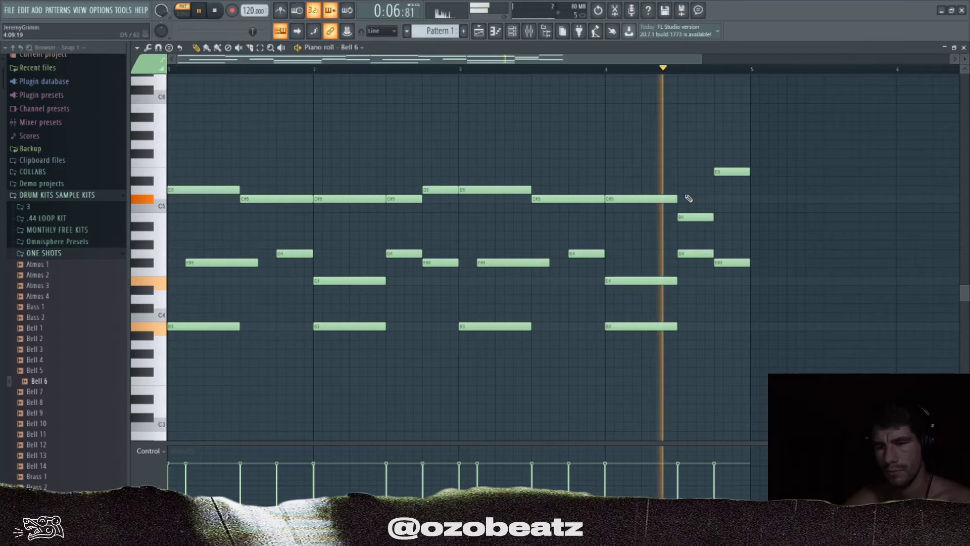
Raise the B4 note on the third beat of bar 4 two semitones to C#5, deselect it and stop playback
ctrl+drag(695, 199, 699, 242)
key(shift+Up)
key(shift+Up)
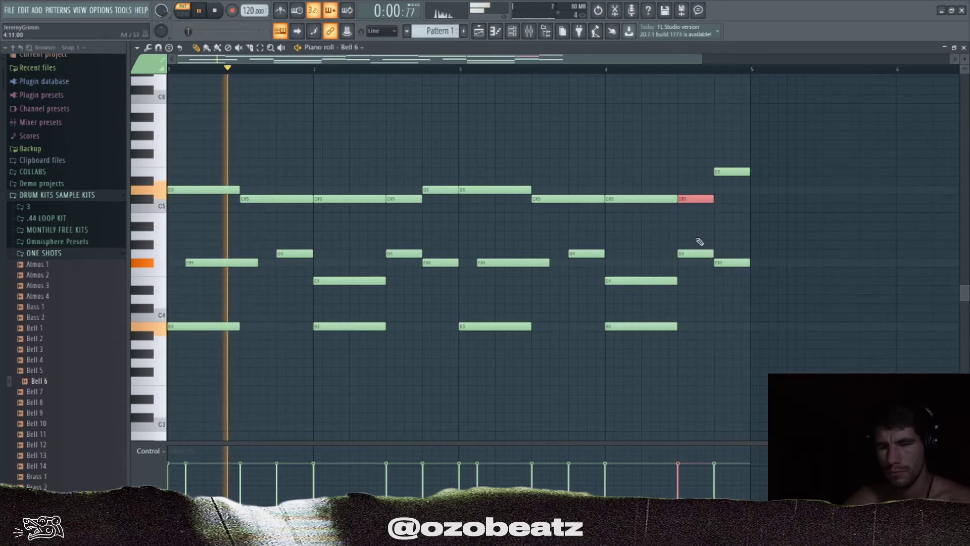
ctrl+click(699, 243)
key(space)
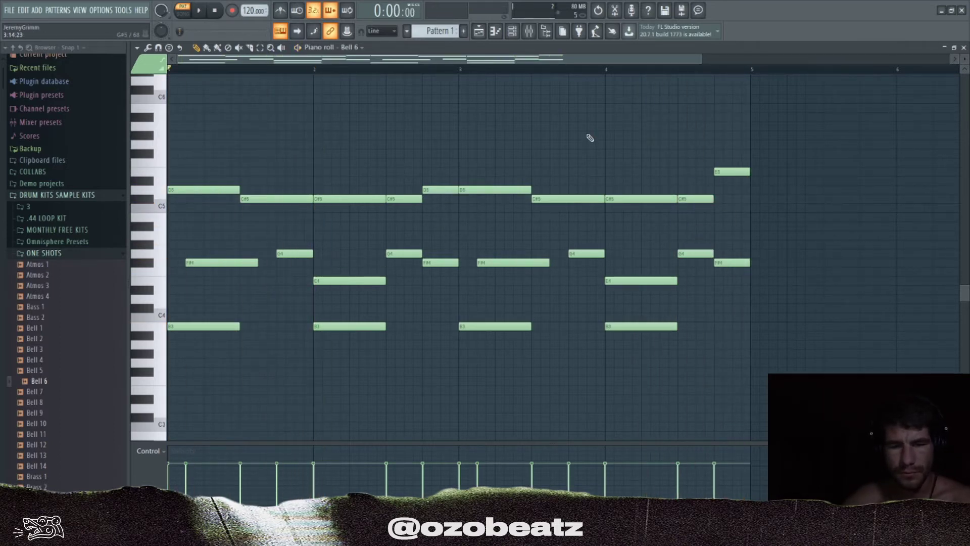
Transpose the whole melody up four semitones and play it back
key(shift+Up)
key(shift+Up)
key(shift+Up)
key(shift+Up)
key(space)
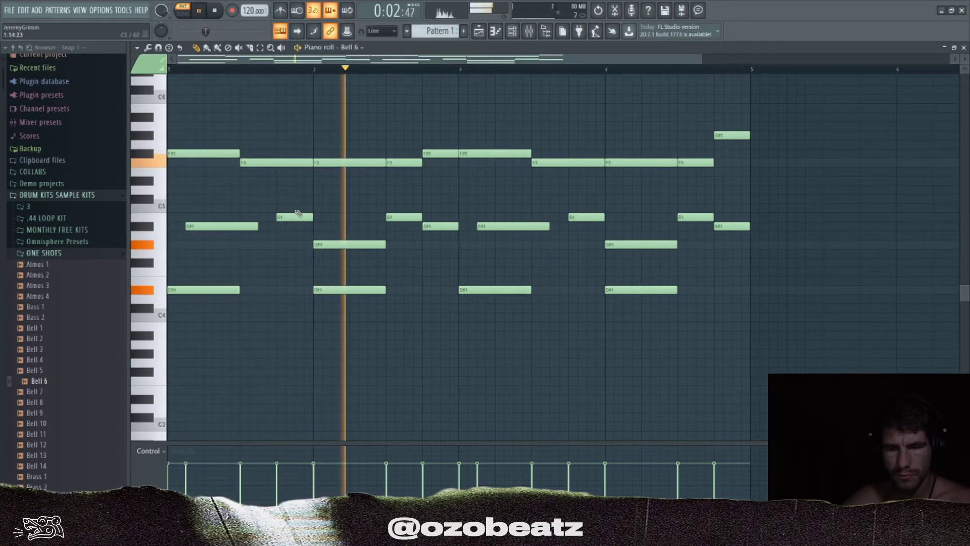
Try raising the B4 note on the last beat of bar 1 to C#5 during playback
click(297, 219)
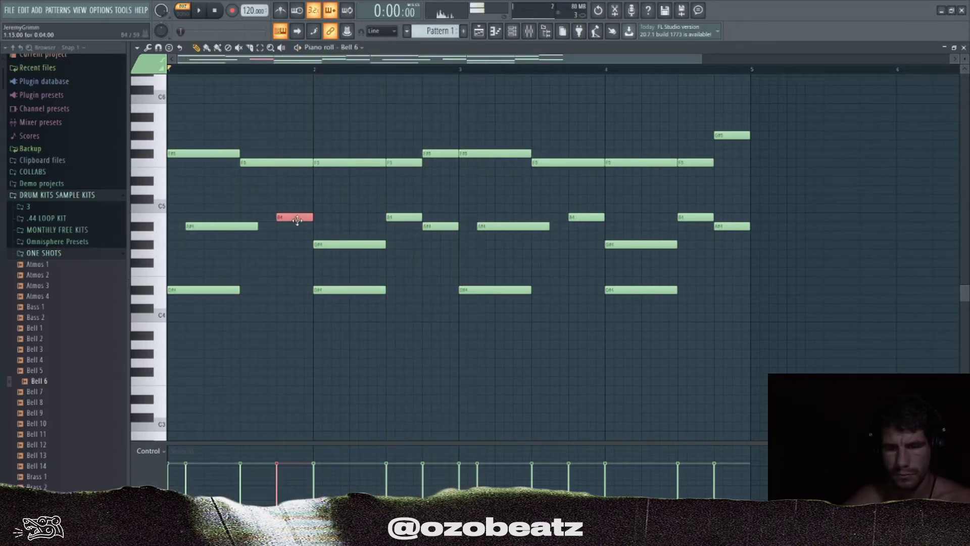
key(shift+Up)
key(shift+Up)
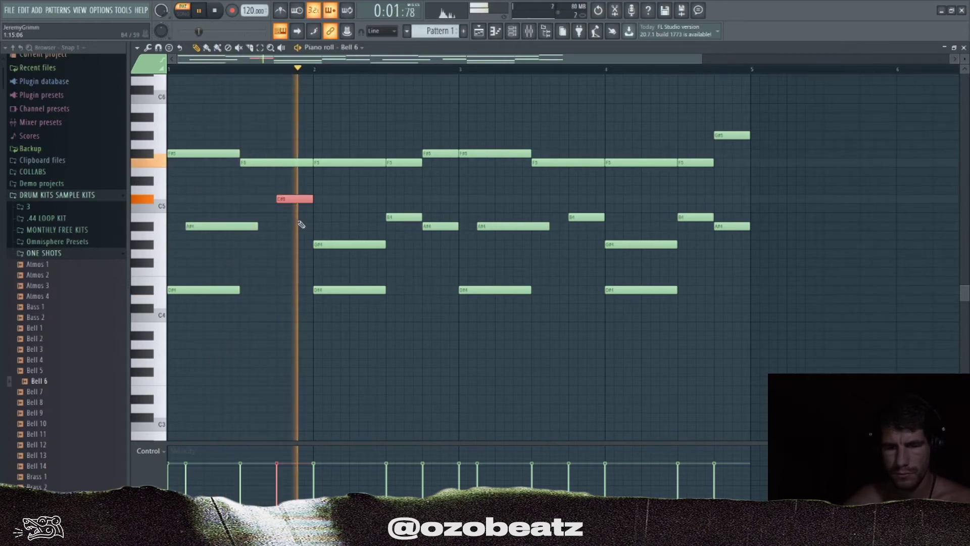
key(space)
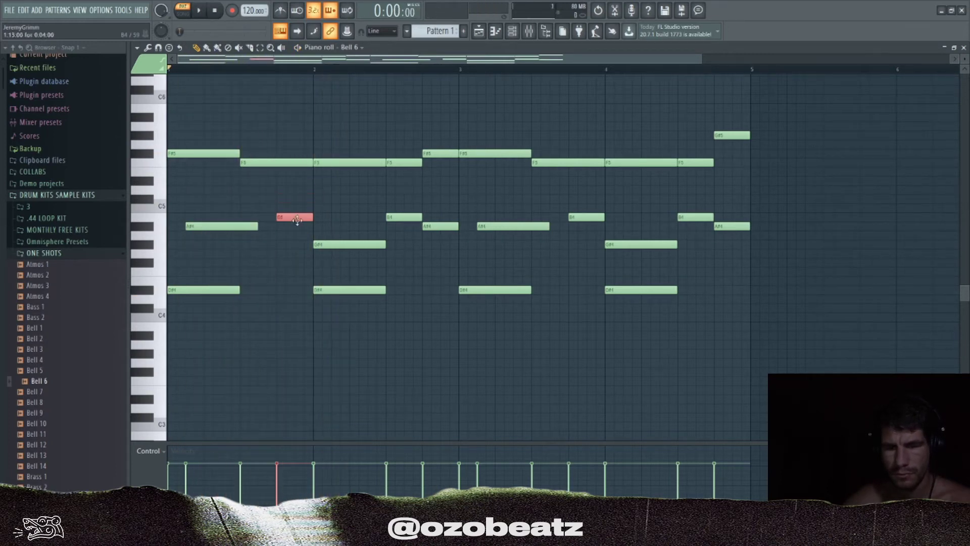
Raise the B4 note on the last beat of bar 1 an octave to B5 and play the pattern
key(ctrl+Up)
key(space)
scroll(299, 224, up, 3)
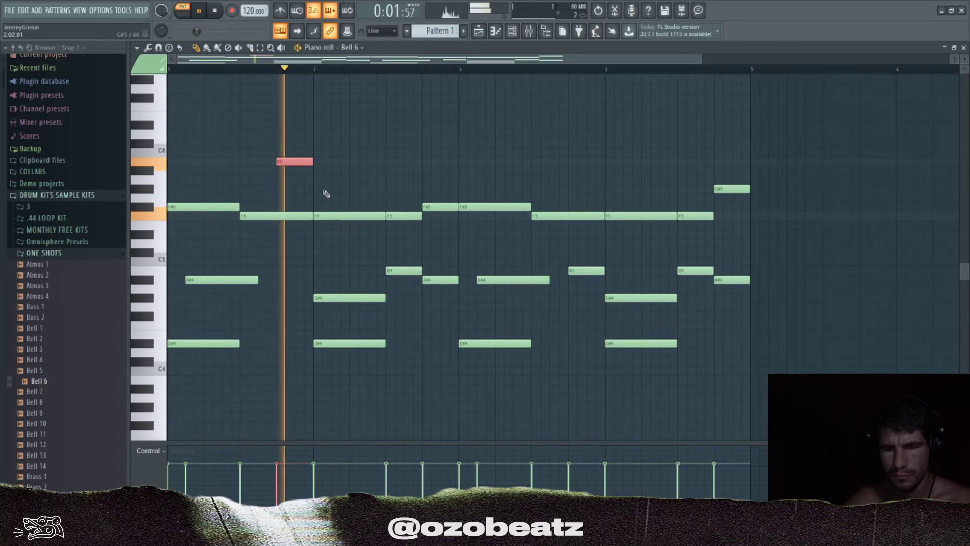
key(space)
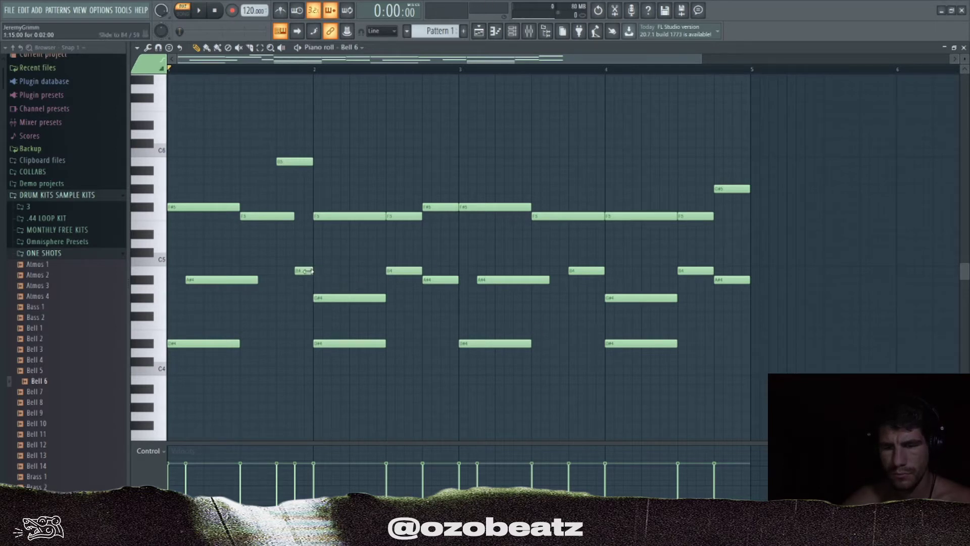
Try the B4 slide note at the end of bar 1 at a length of 0:01:00, restore it to 0:02:00 and replay
key(space)
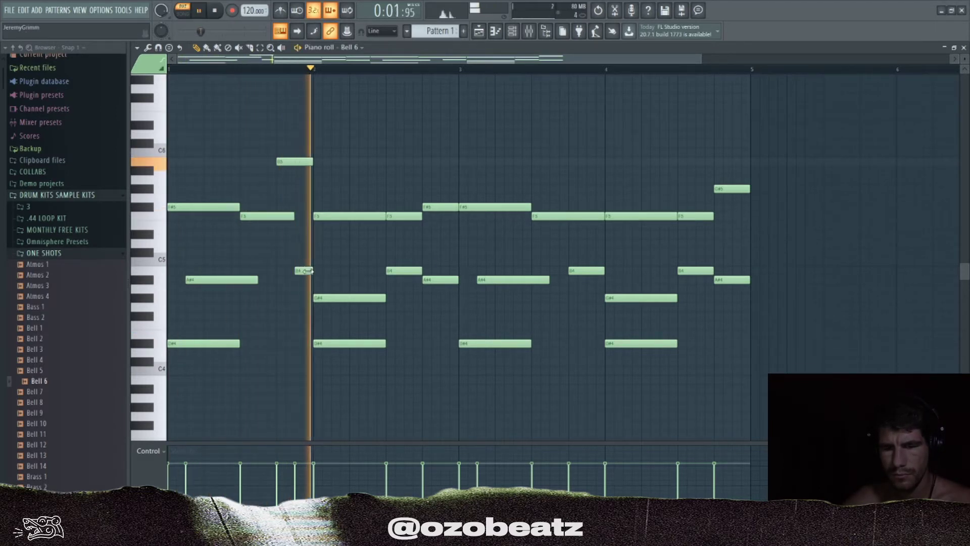
drag(309, 271, 303, 271)
key(space)
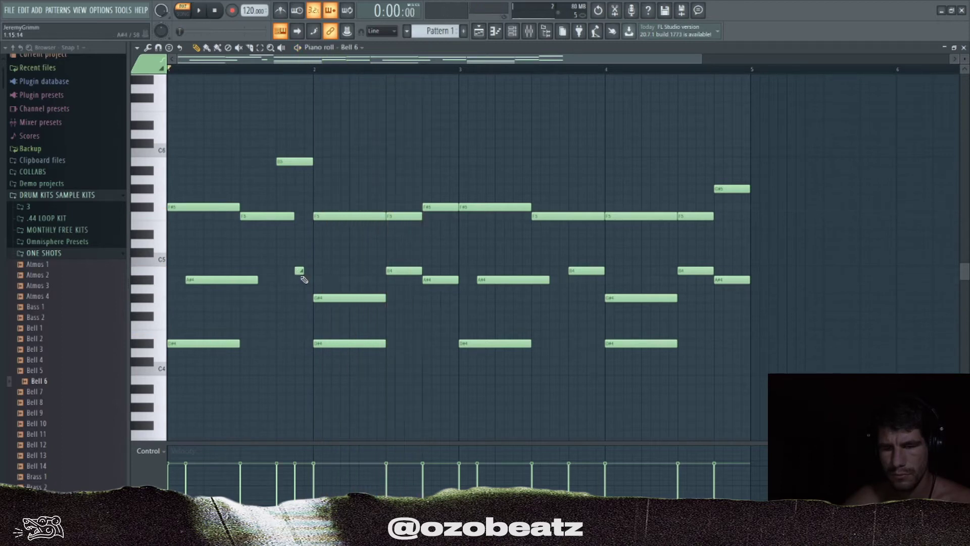
key(space)
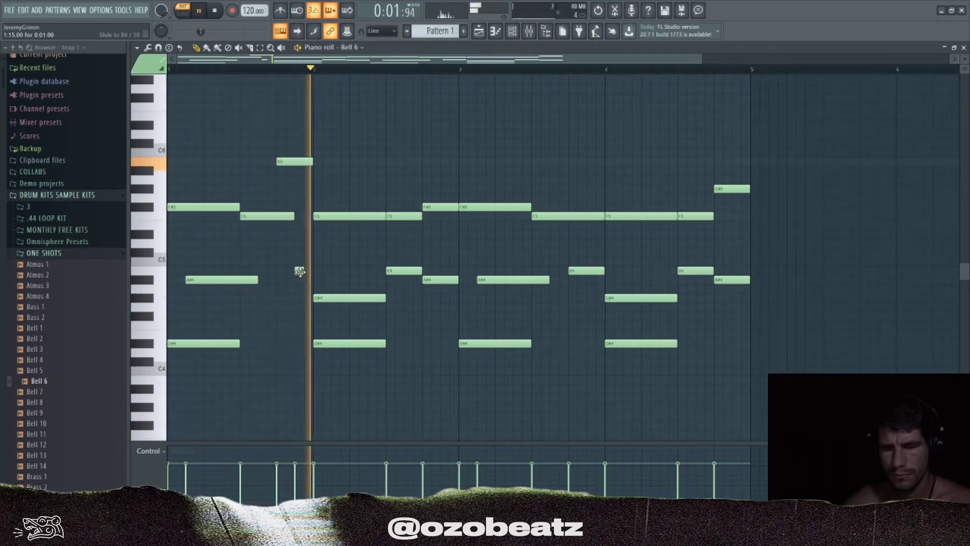
drag(303, 271, 309, 274)
key(space)
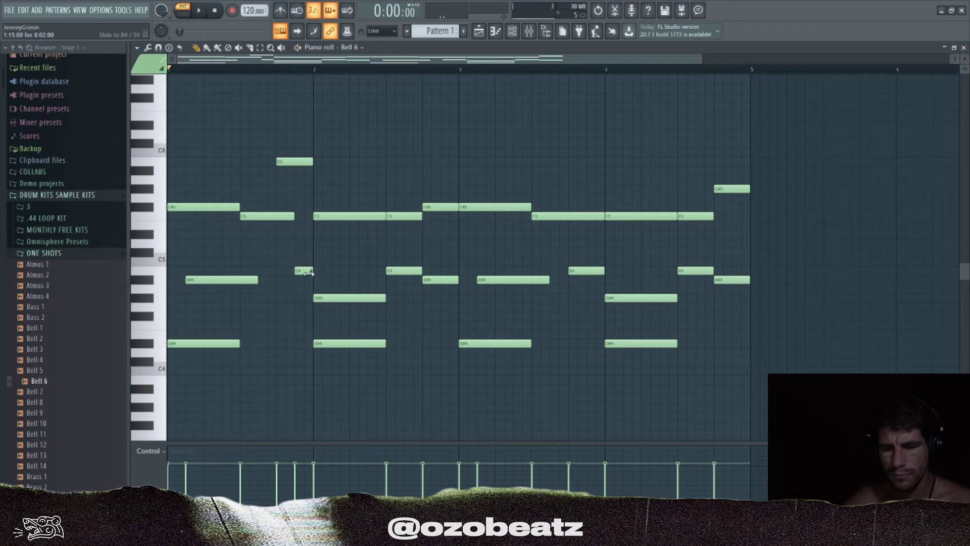
key(space)
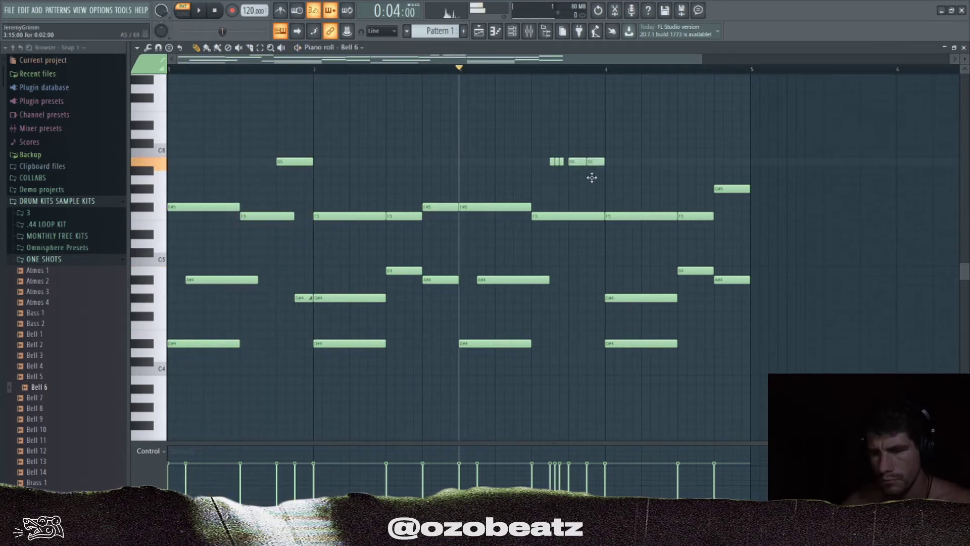
Change the last short B5 note of bar 3 to A#4 during playback
key(space)
click(595, 191)
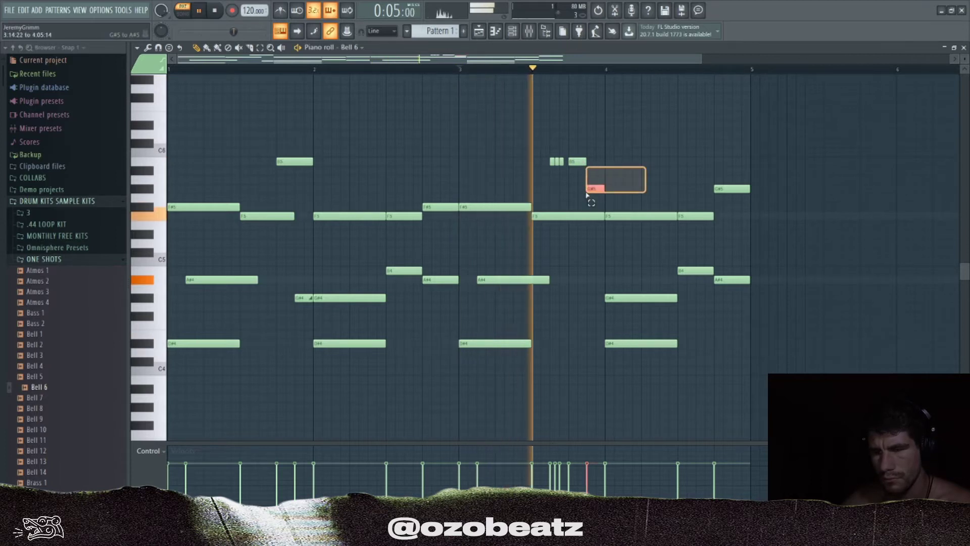
key(shift+Up)
key(shift+Up)
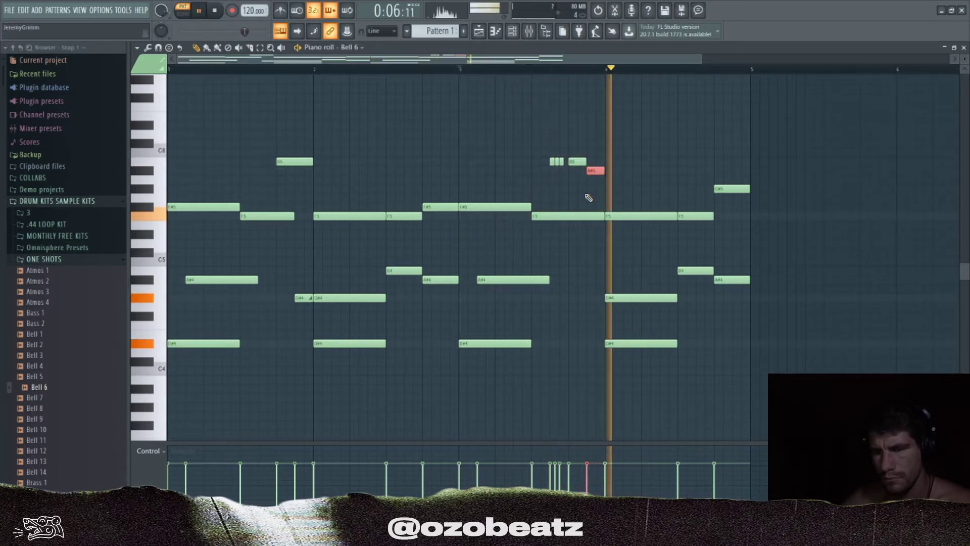
key(ctrl+Down)
Lower the remaining B5 note and the three very short B5 notes before it in bar 3 by one octave to B4
click(581, 162)
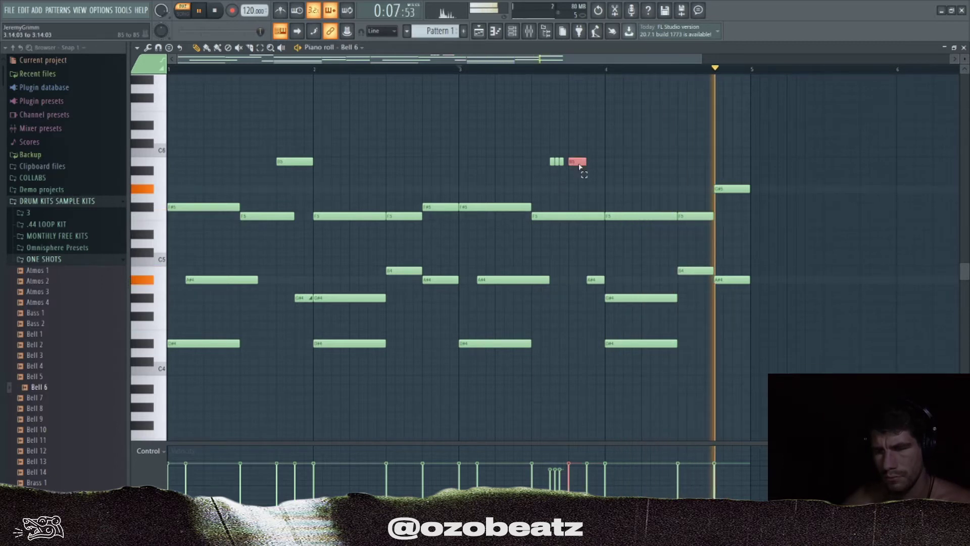
key(ctrl+Down)
click(561, 162)
key(ctrl+Down)
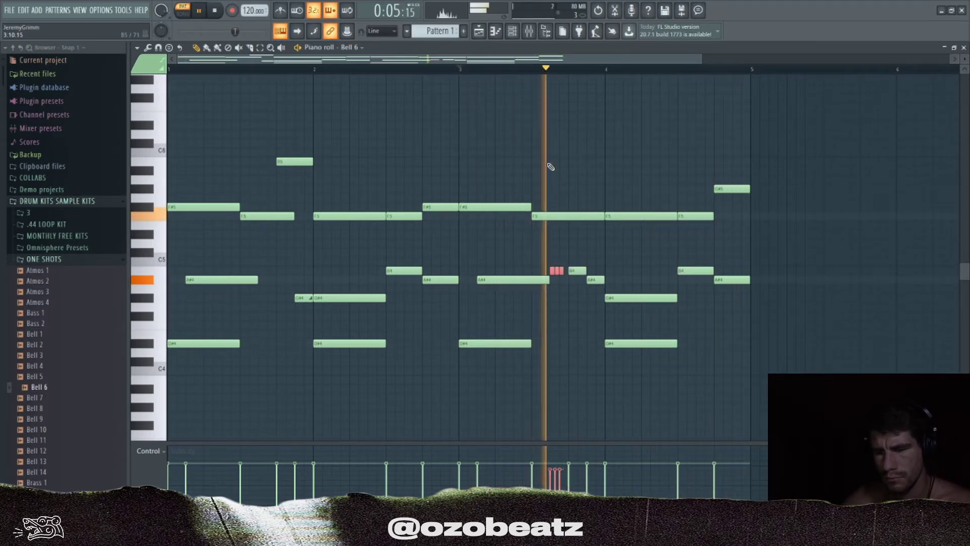
Audition the Bell 4 one-shot, switch the melody's sample to Bell 5 and play the pattern
click(73, 368)
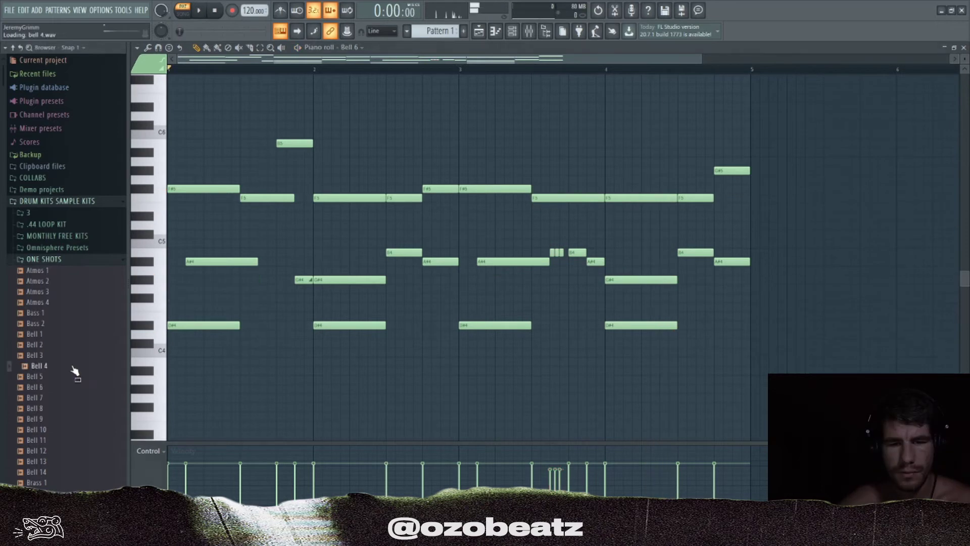
scroll(75, 370, down, 5)
key(space)
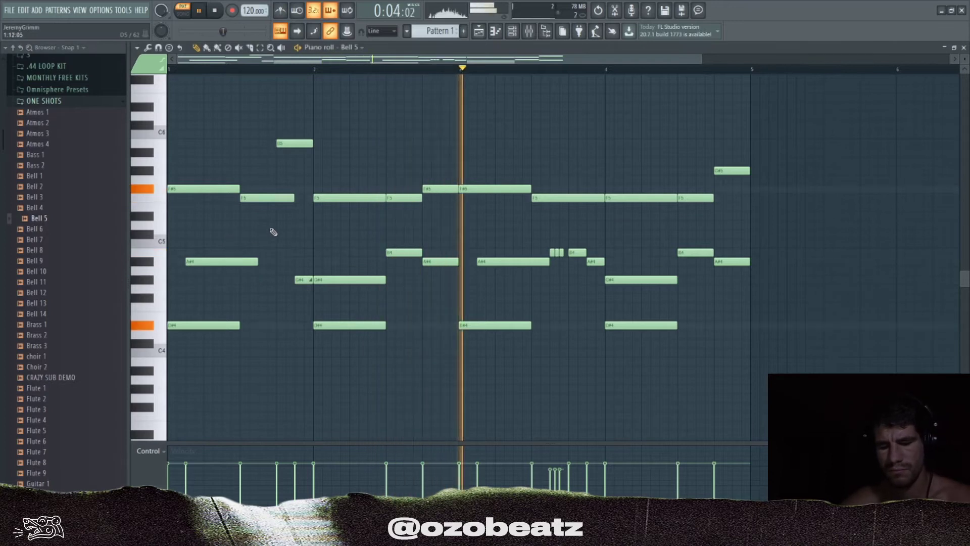
key(space)
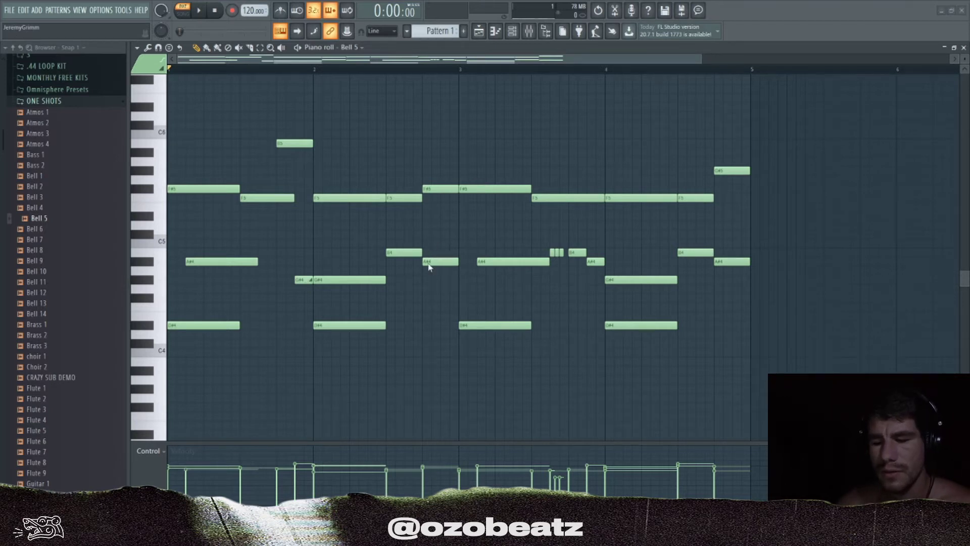
Extend the last very short B4 note in bar 3 up to the following B4 note and replay the pattern
click(258, 125)
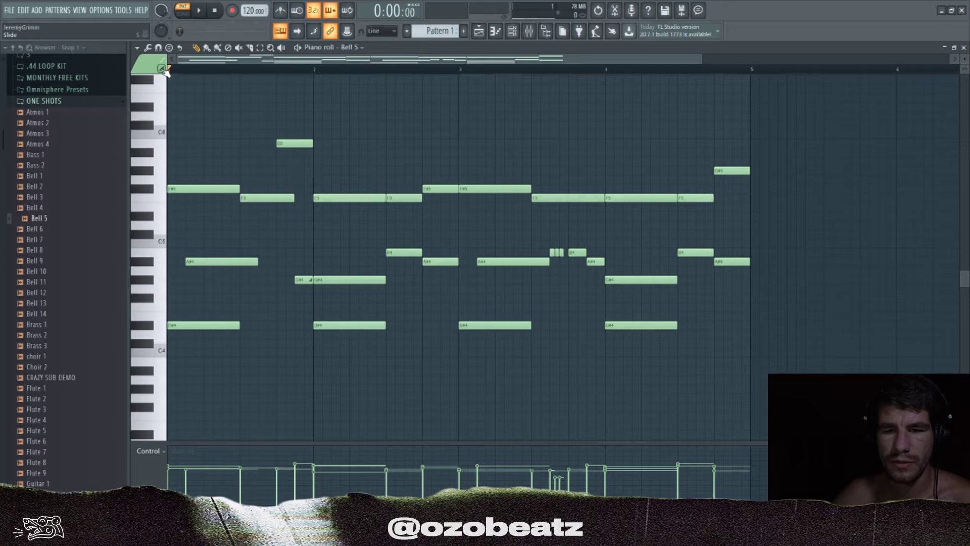
drag(348, 80, 248, 136)
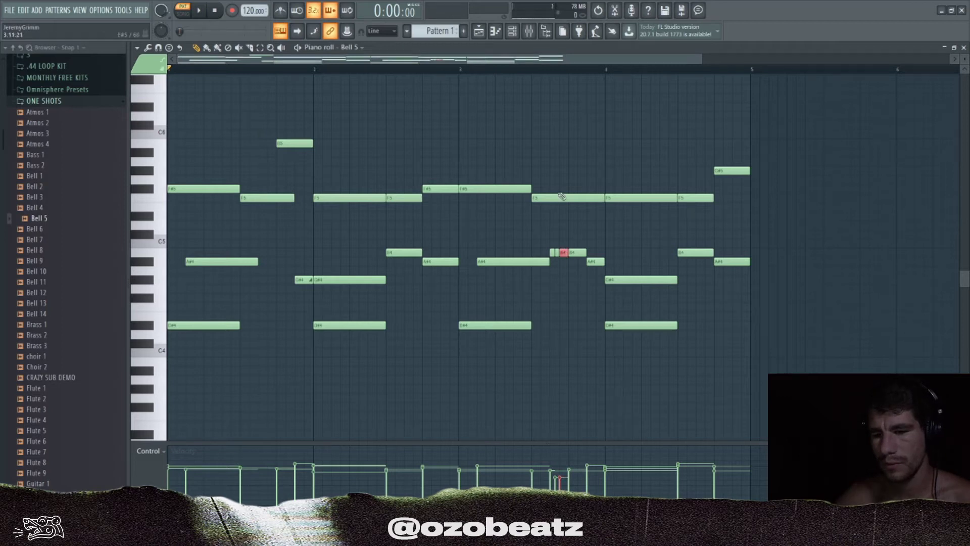
key(space)
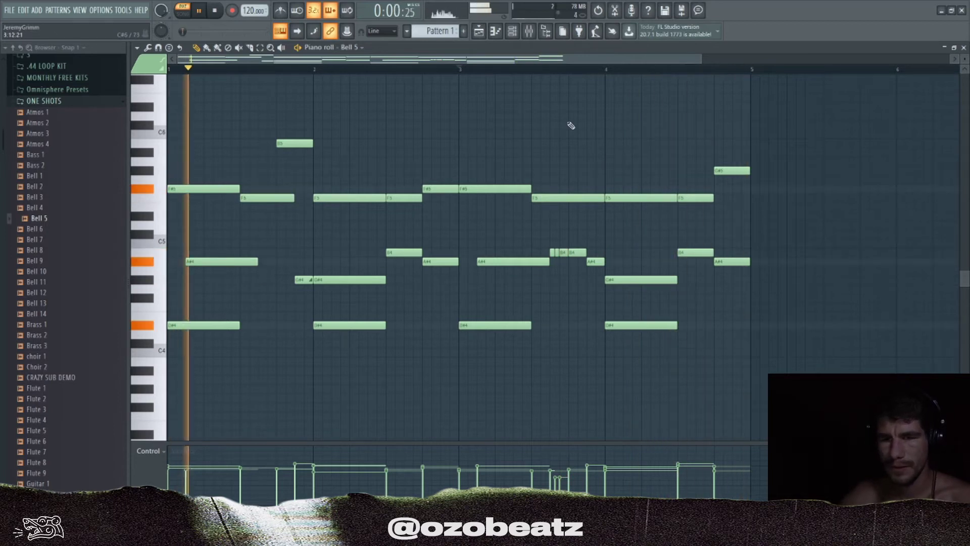
Swap the melody's sample through Bell 4, Bell 2, Bell 1, Bell 9 and Bell 10 during playback, ending on Bell 11
key(space)
middle_click(48, 208)
key(space)
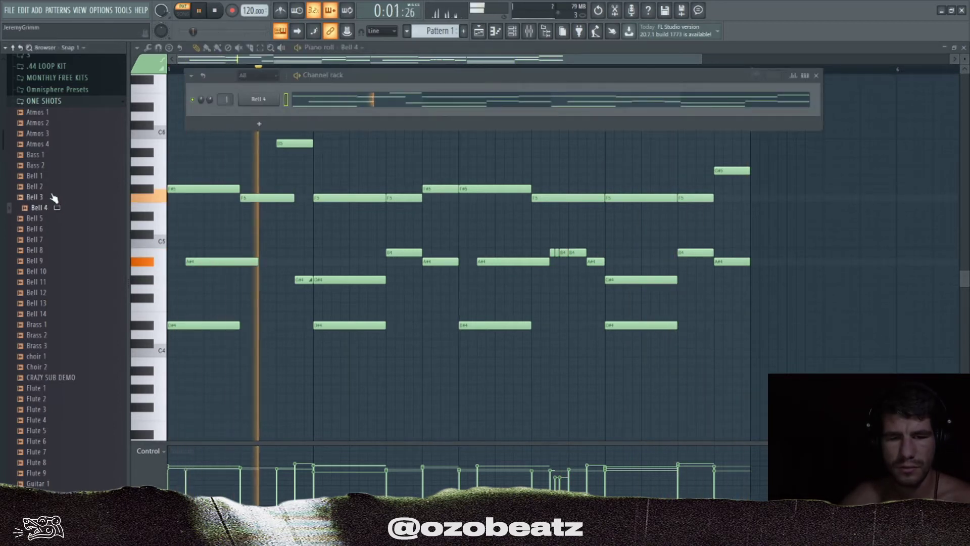
middle_click(54, 190)
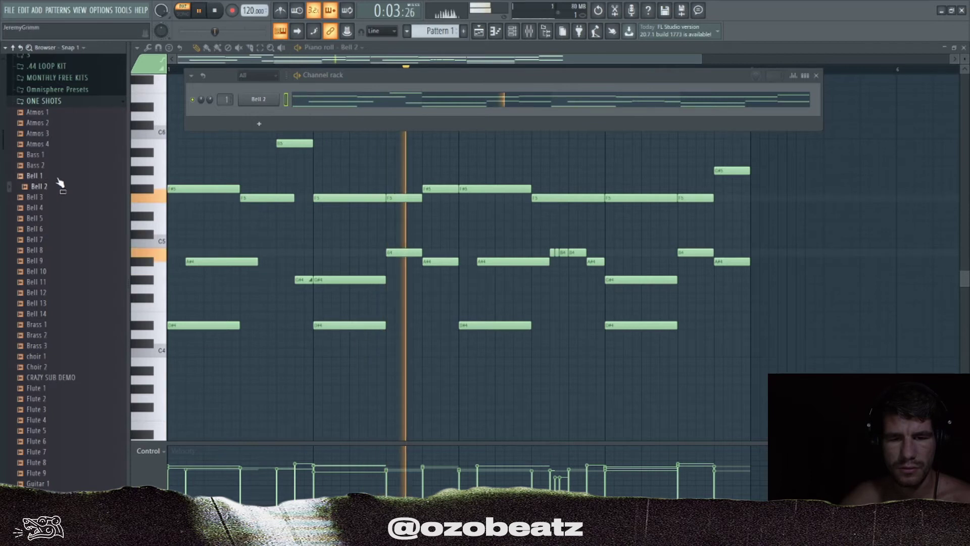
middle_click(57, 178)
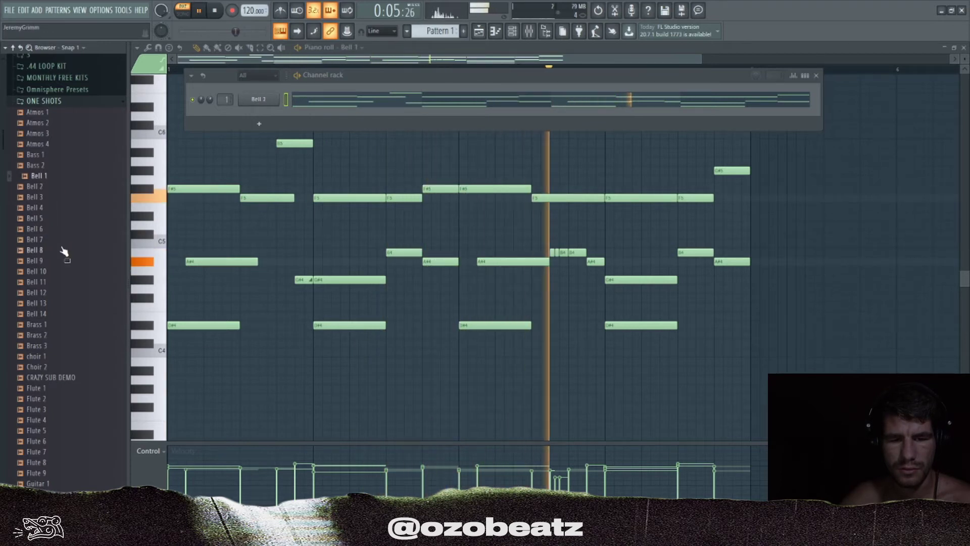
middle_click(60, 260)
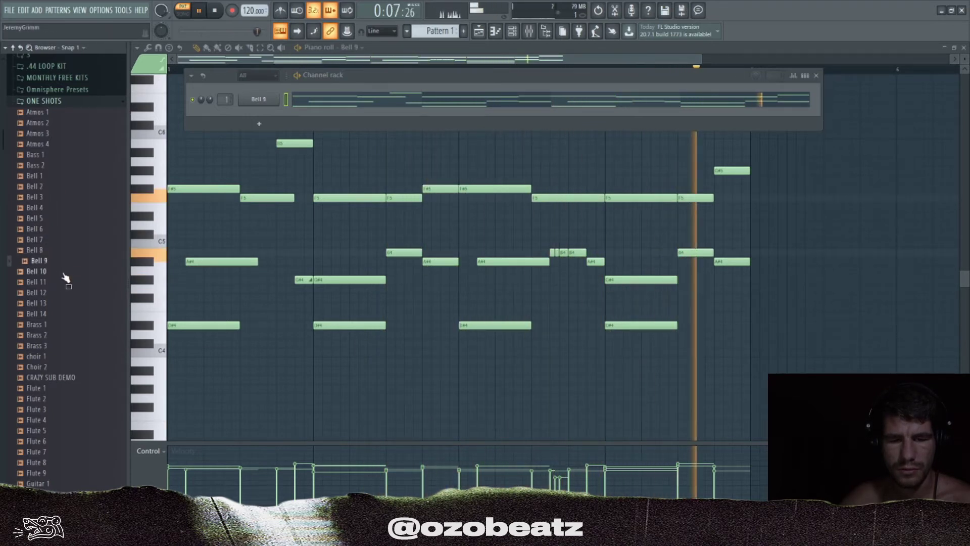
middle_click(62, 273)
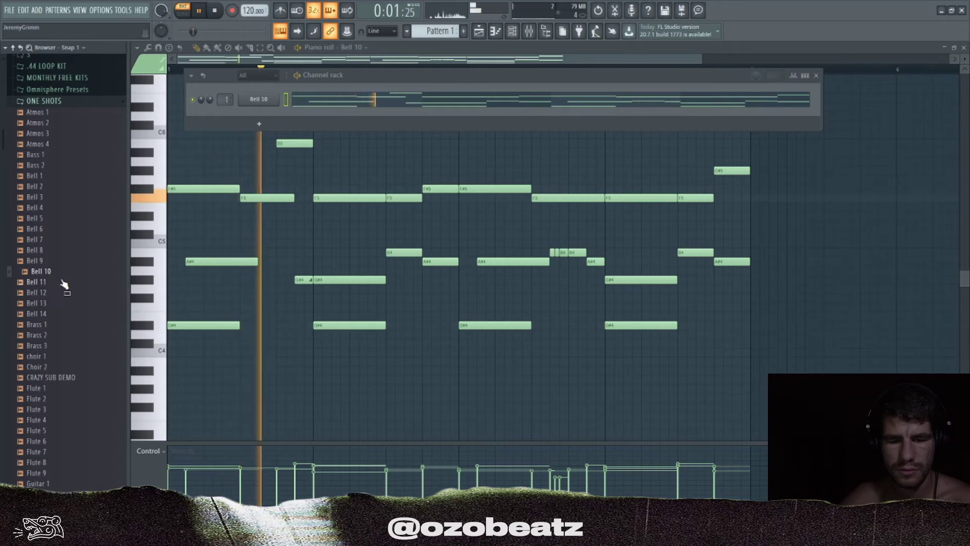
middle_click(64, 282)
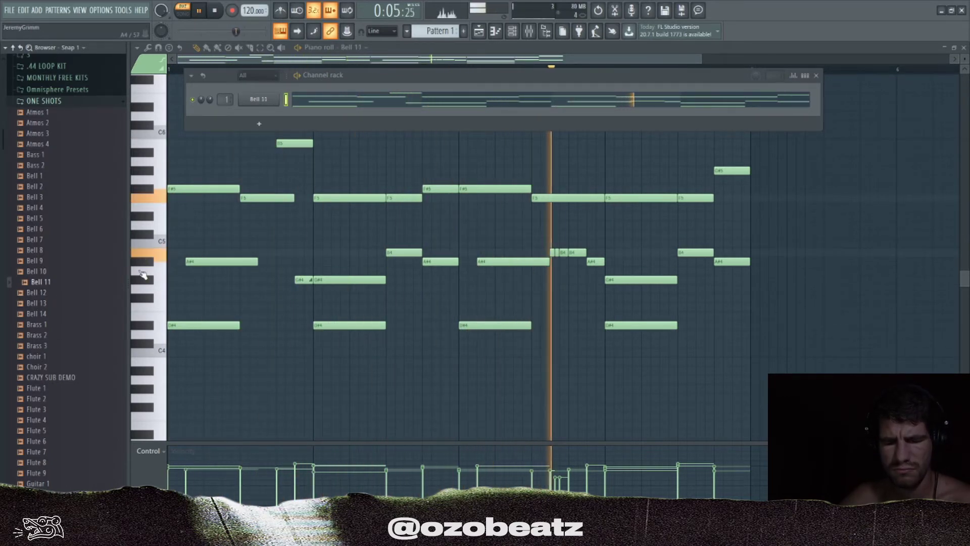
Try the whole melody one octave lower, restore it, transpose all notes down four semitones and replay
click(177, 249)
key(ctrl+Down)
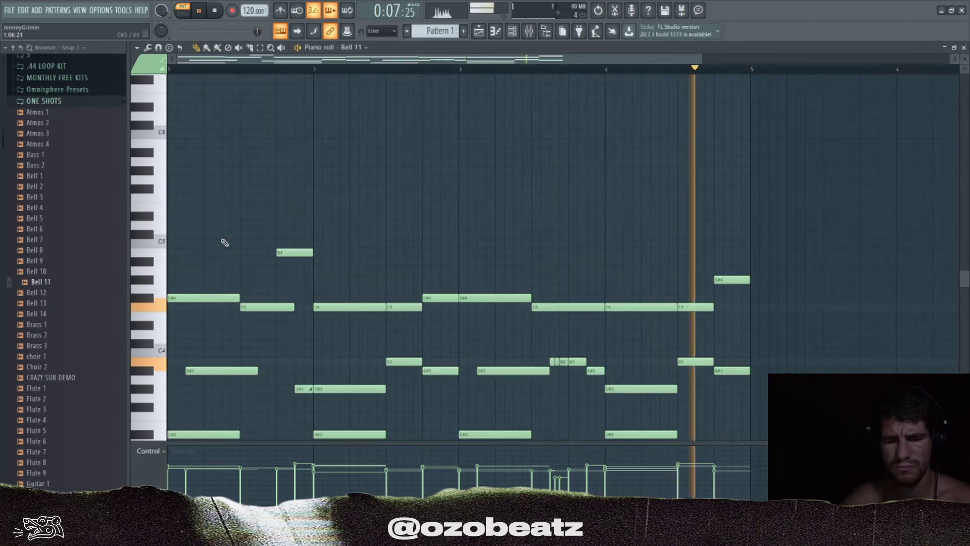
key(ctrl+Up)
key(space)
key(shift+Down)
key(shift+Down)
key(shift+Down)
key(shift+Down)
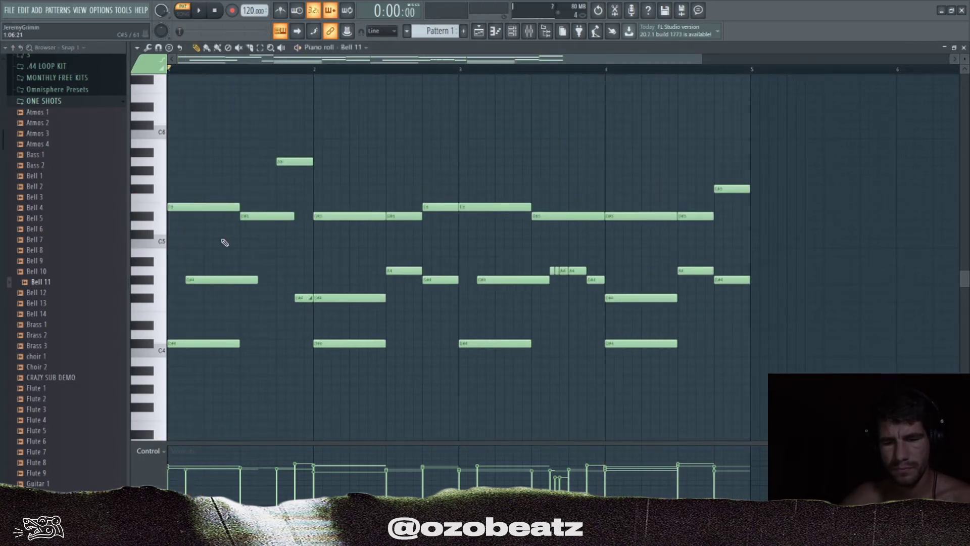
key(space)
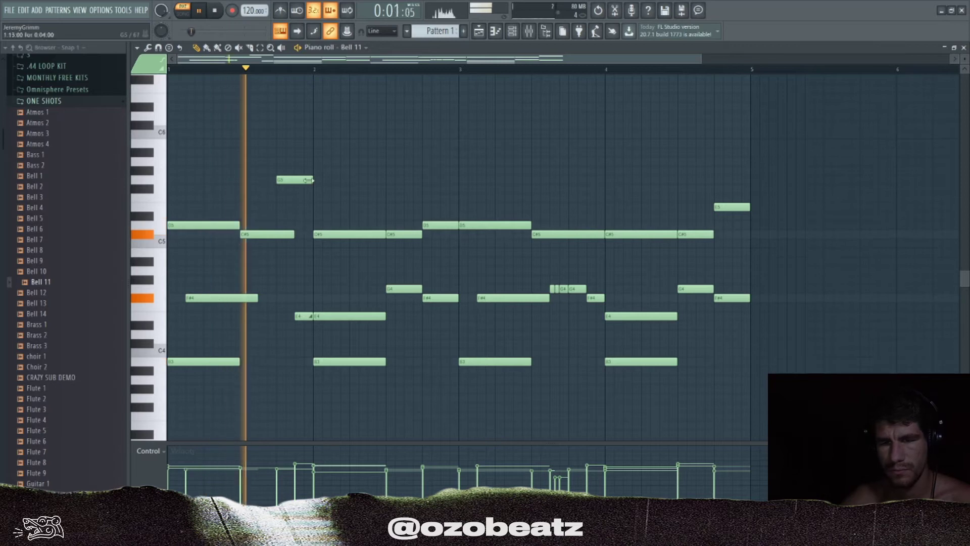
Route Bell 11 to mixer insert 1 with Fruity parametric EQ 2 and a fully wet Fruity Flanger, depth 3.23669 ms and rate 0.49476 Hz
key(F6)
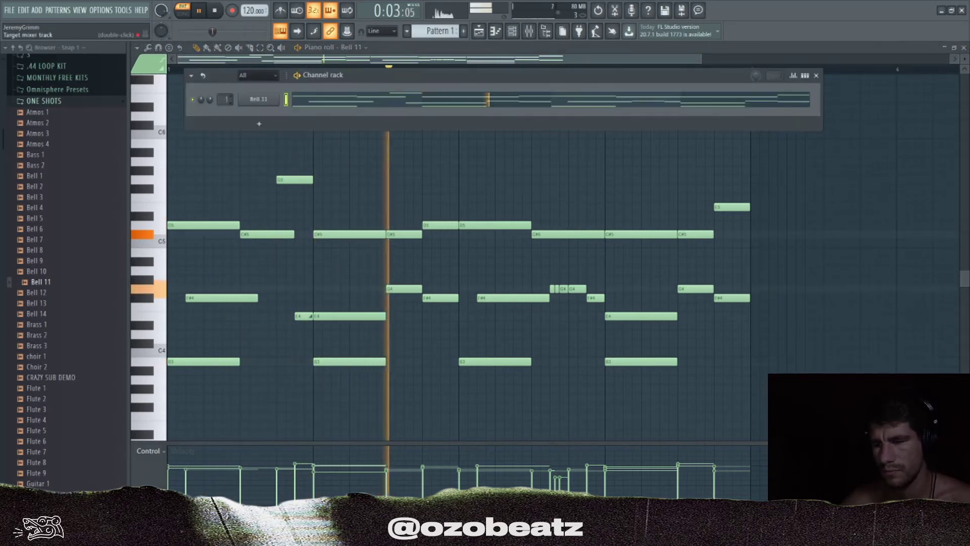
double_click(226, 99)
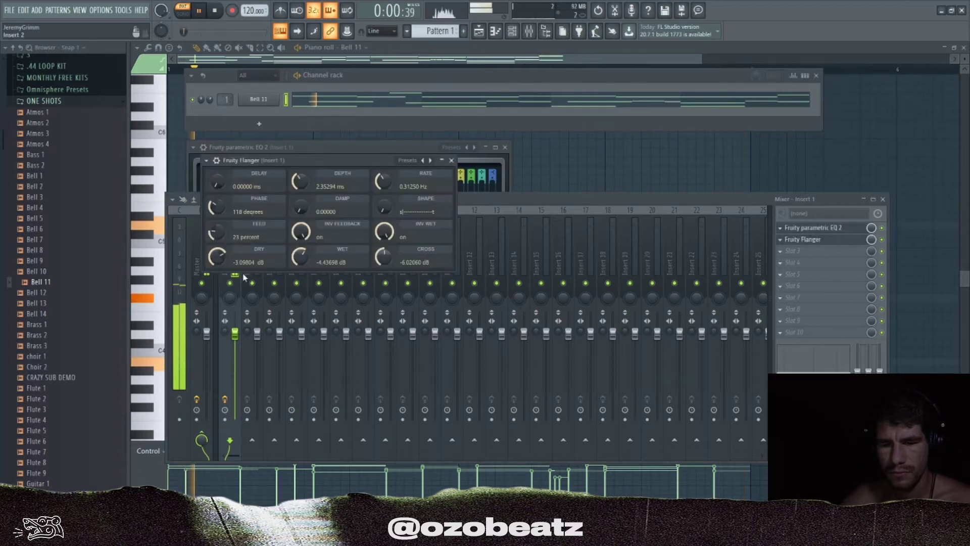
drag(218, 257, 218, 288)
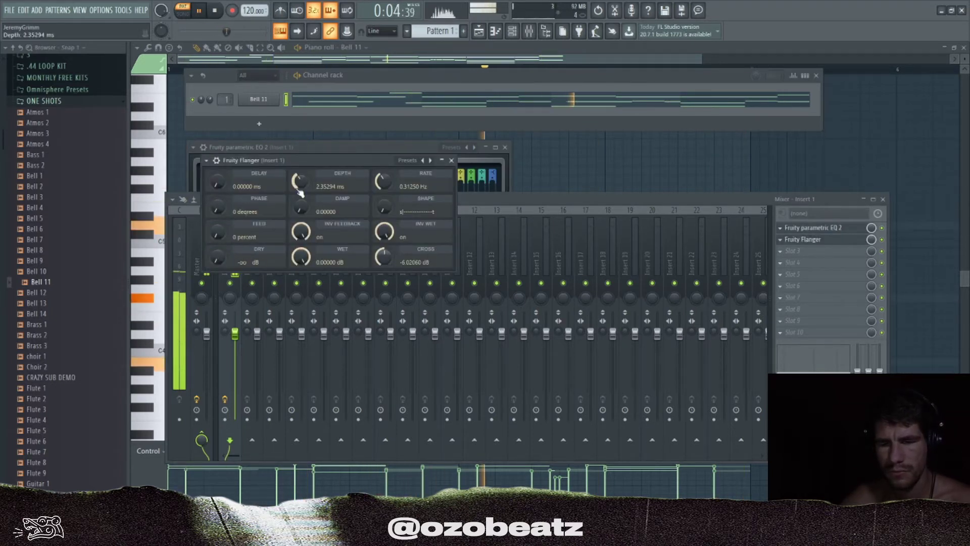
drag(383, 181, 384, 178)
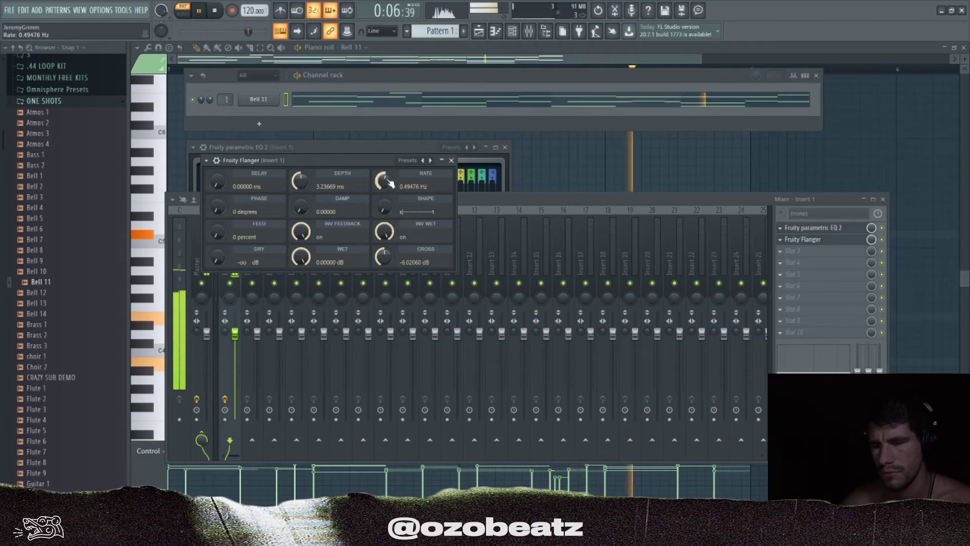
Add Fruity Reeverb 2 and iZotope Vinyl to insert 1, with Vinyl's year at 1960 and its wear raised slightly, and close the plugin windows
click(801, 255)
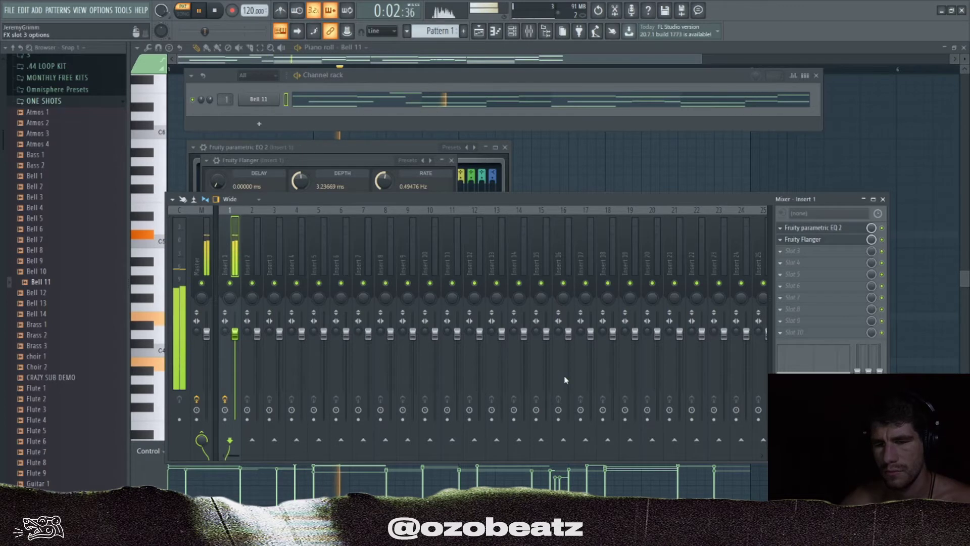
click(541, 171)
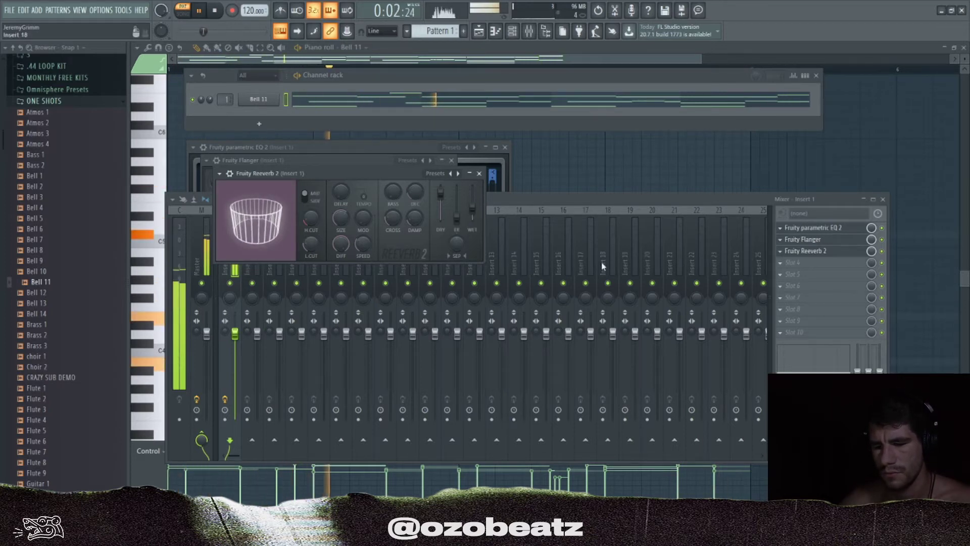
click(800, 283)
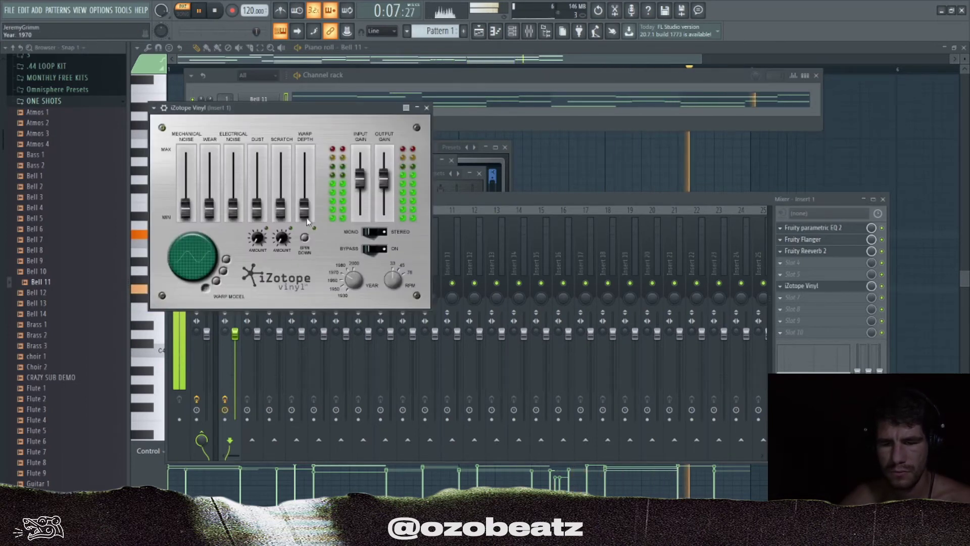
drag(209, 207, 209, 200)
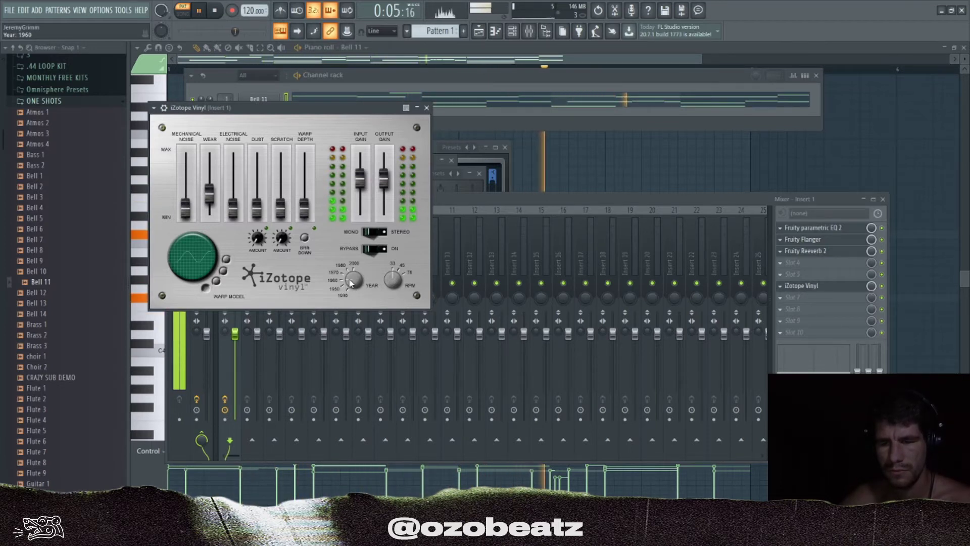
click(426, 108)
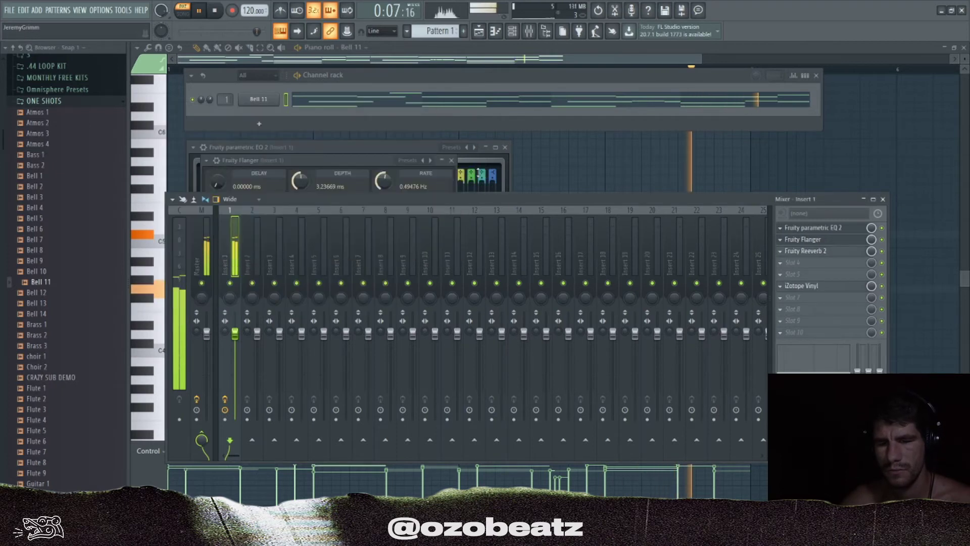
click(479, 174)
click(451, 161)
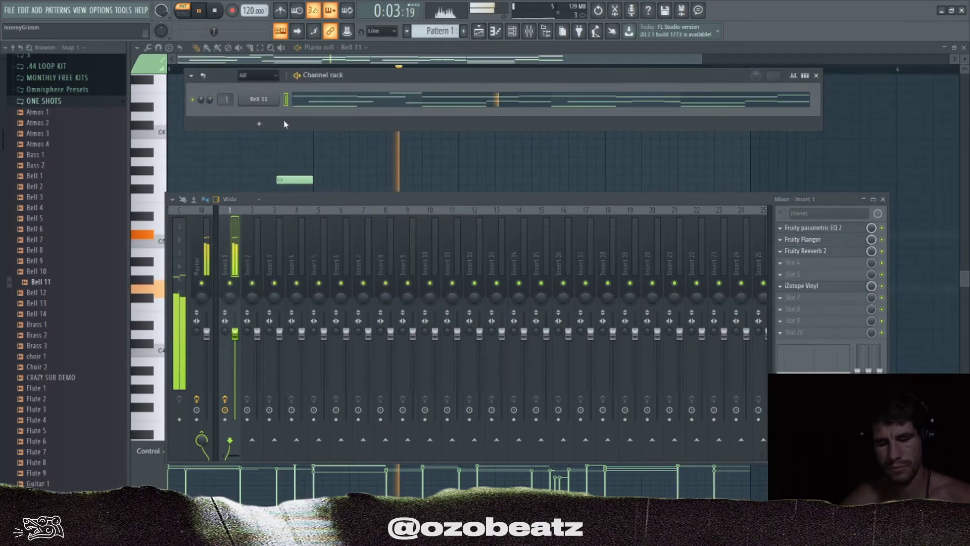
Find the Sub 1 one-shot in the sample folder and add it as a new channel below Bell 11
scroll(79, 278, down, 2)
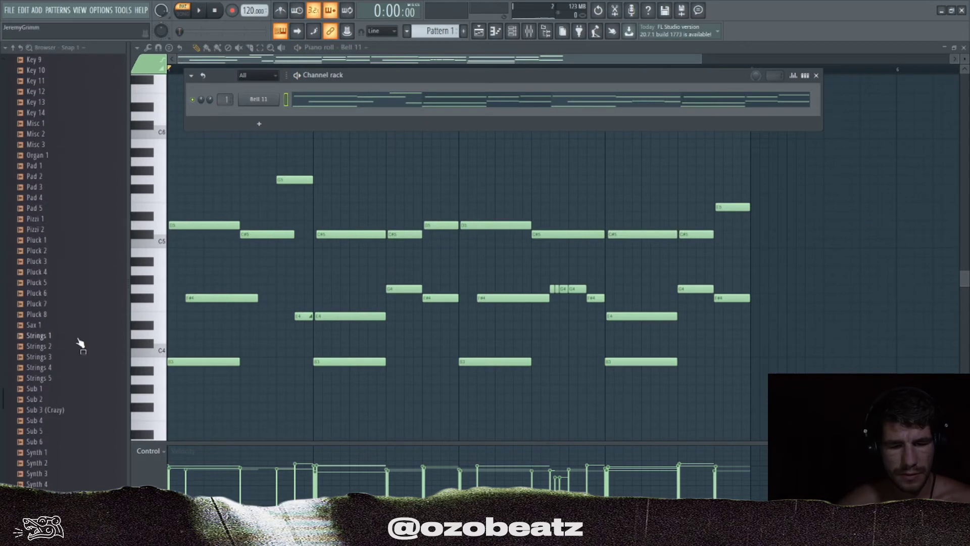
scroll(74, 342, down, 4)
scroll(73, 345, up, 5)
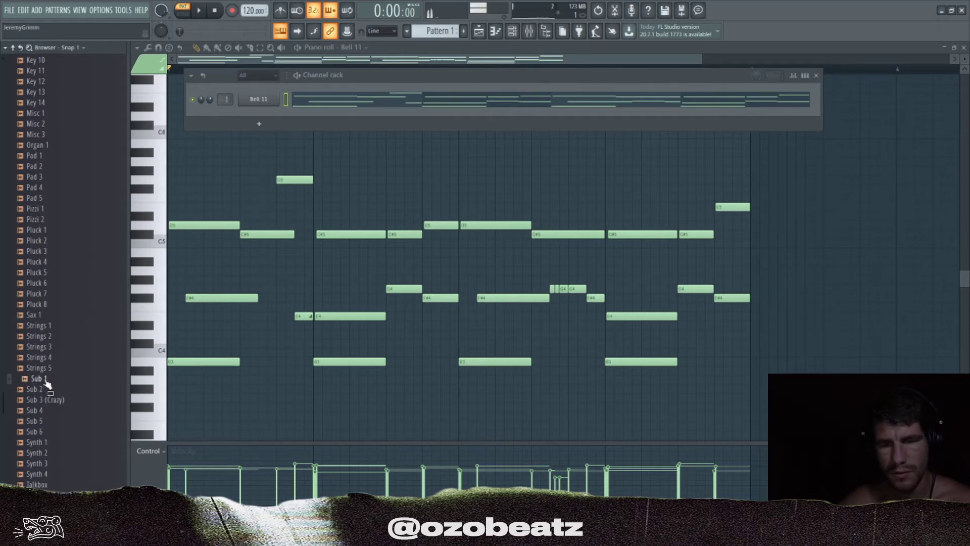
drag(268, 113, 271, 115)
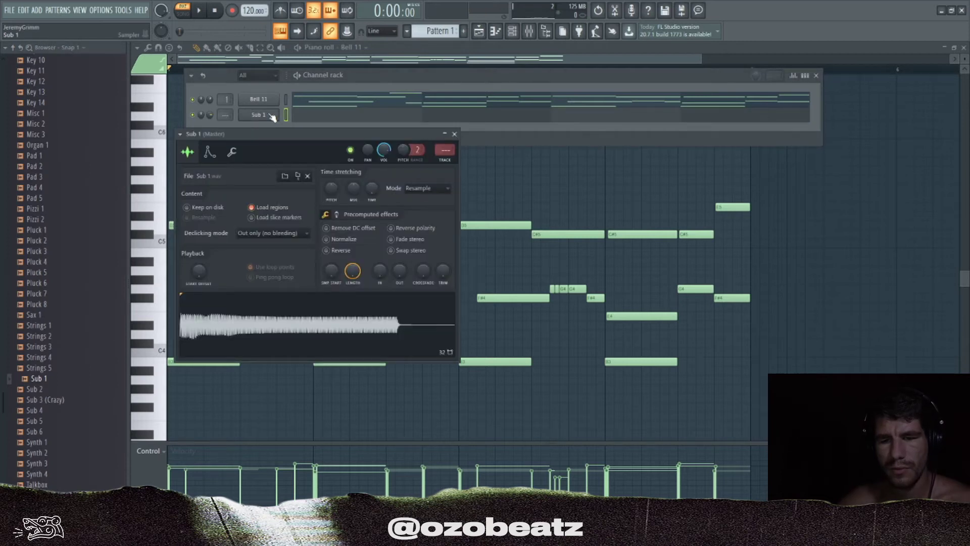
Write the Sub 1 bassline with a two-bar B4, a one-and-a-half-bar B4 and a closing half-bar C#5 while the pattern plays
click(303, 121)
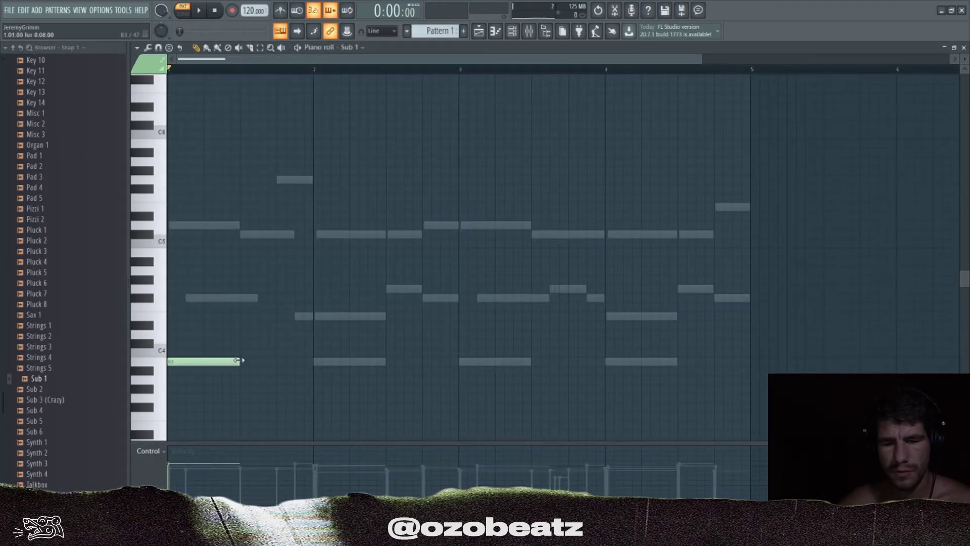
drag(238, 360, 312, 256)
key(space)
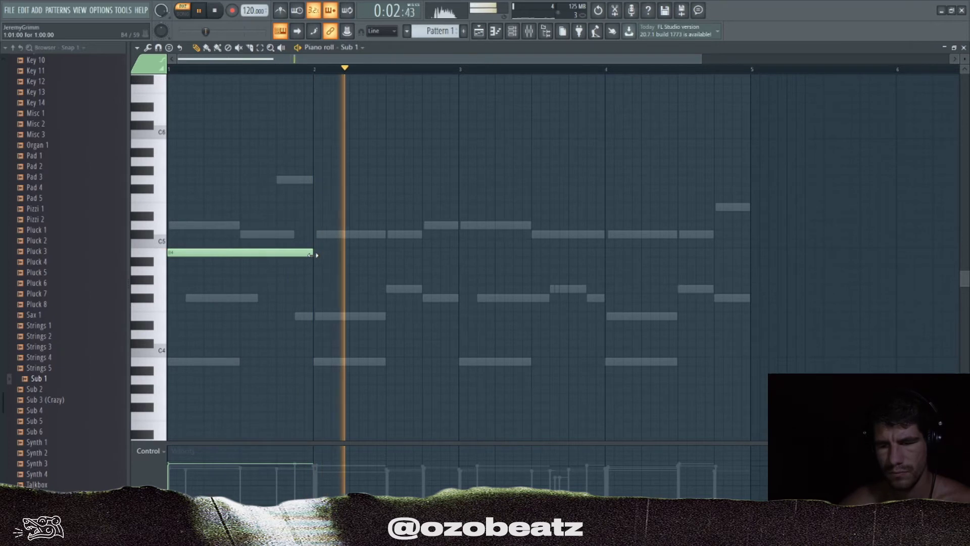
drag(311, 255, 461, 256)
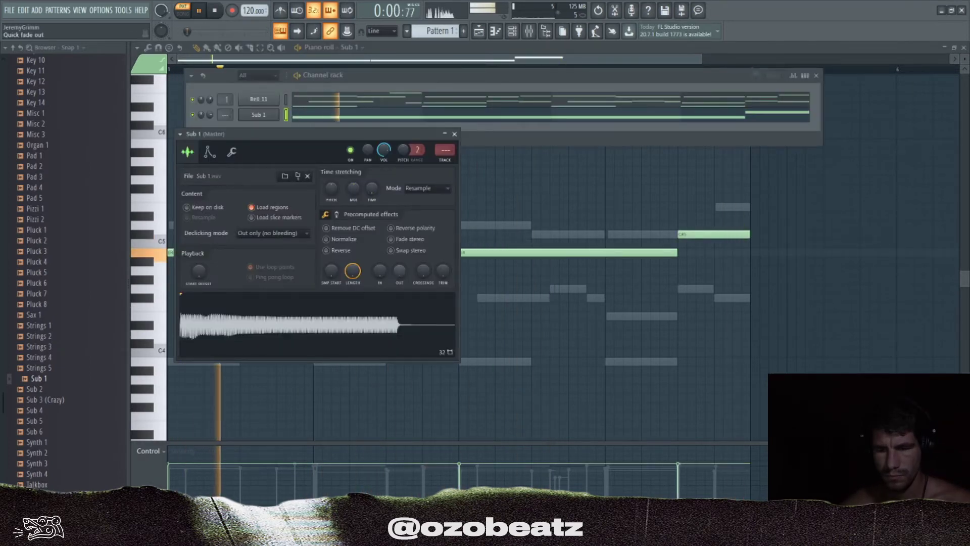
Normalize the Sub 1 sample and set its fade-out to 47%
click(326, 239)
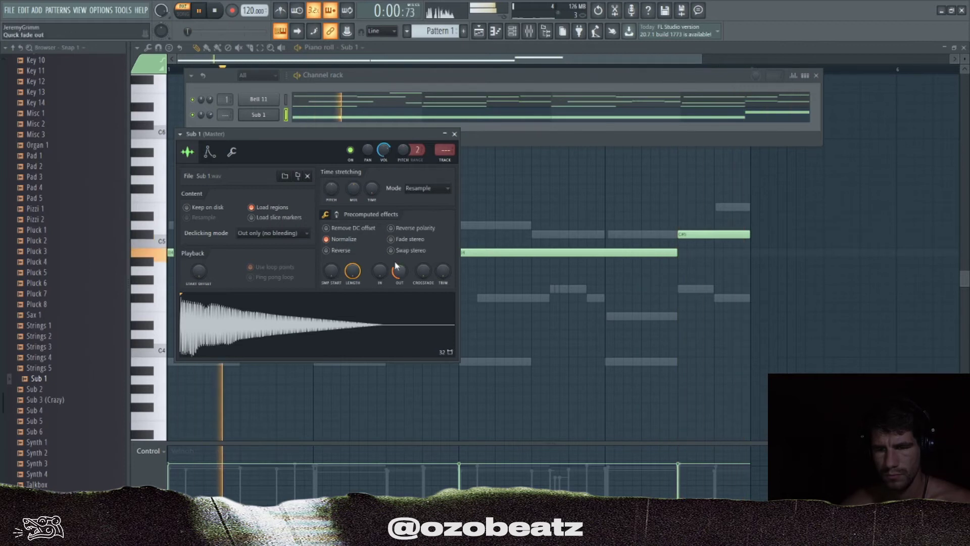
drag(398, 271, 398, 250)
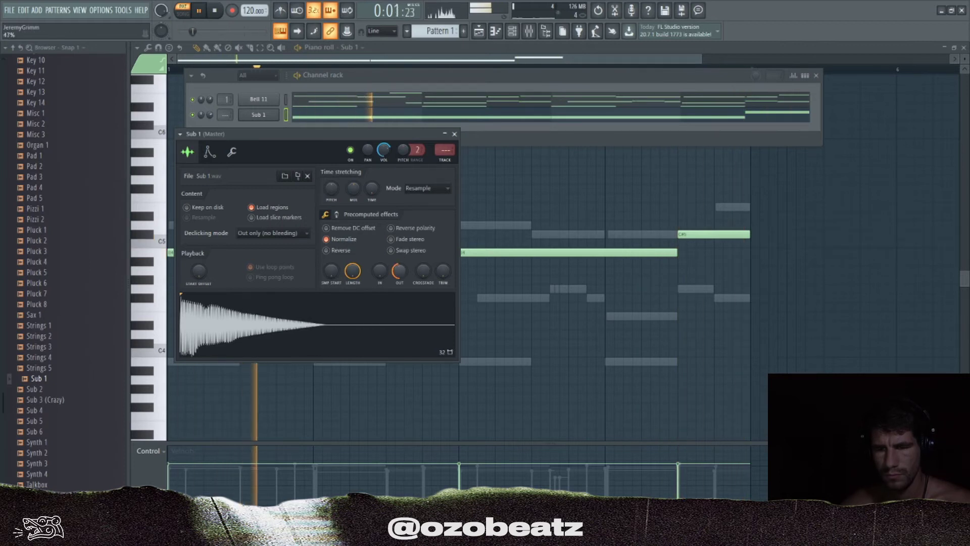
Route Sub 1 to mixer track 2, add Fruity parametric EQ 2 and lower its band 6
click(451, 160)
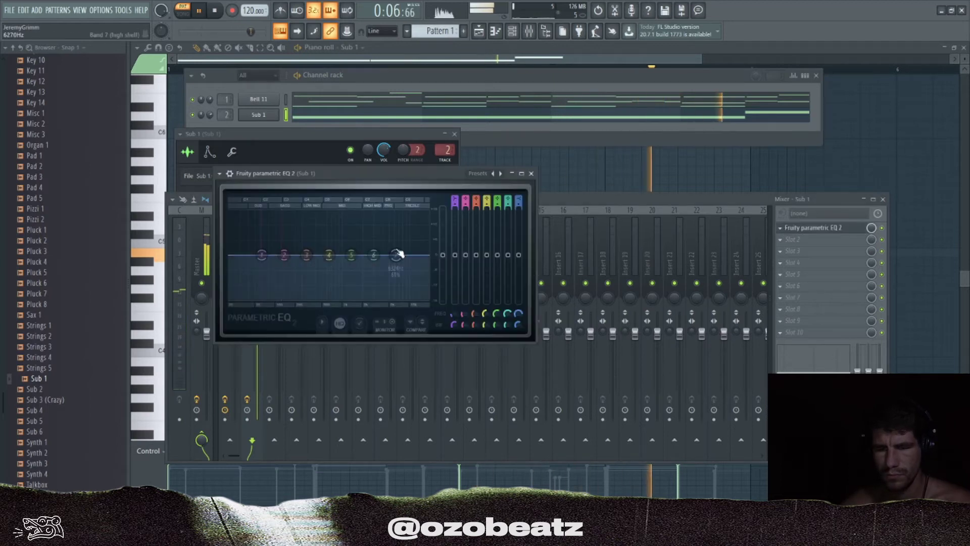
drag(375, 255, 376, 291)
click(532, 173)
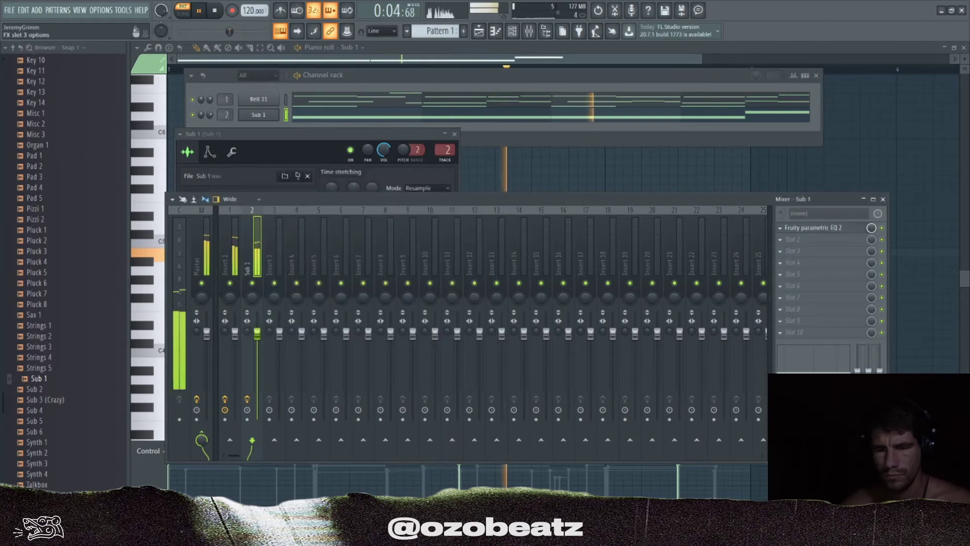
Add iZotope Vinyl in slot 3 of Sub 1's mixer track and raise its wear, electrical noise and mechanical noise, the last to about -22 dB
click(780, 251)
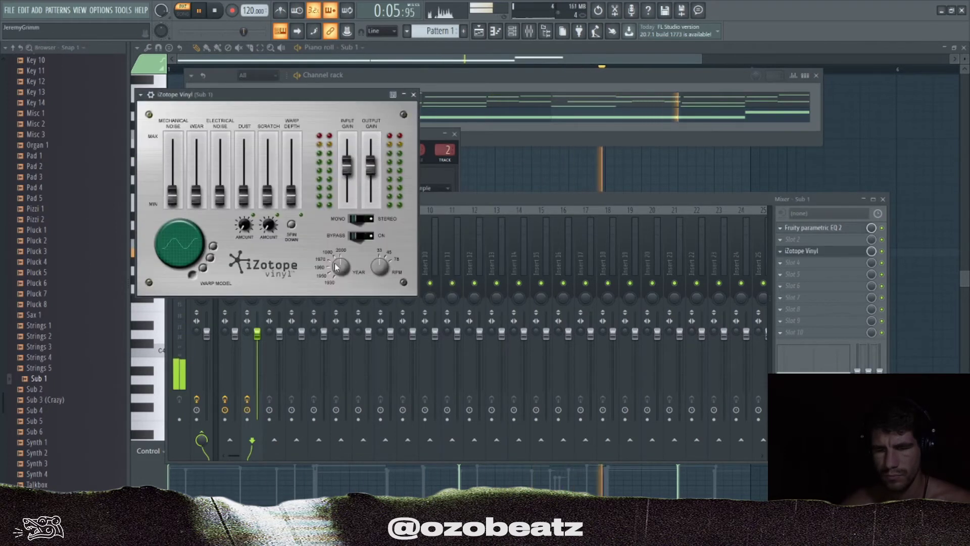
click(334, 269)
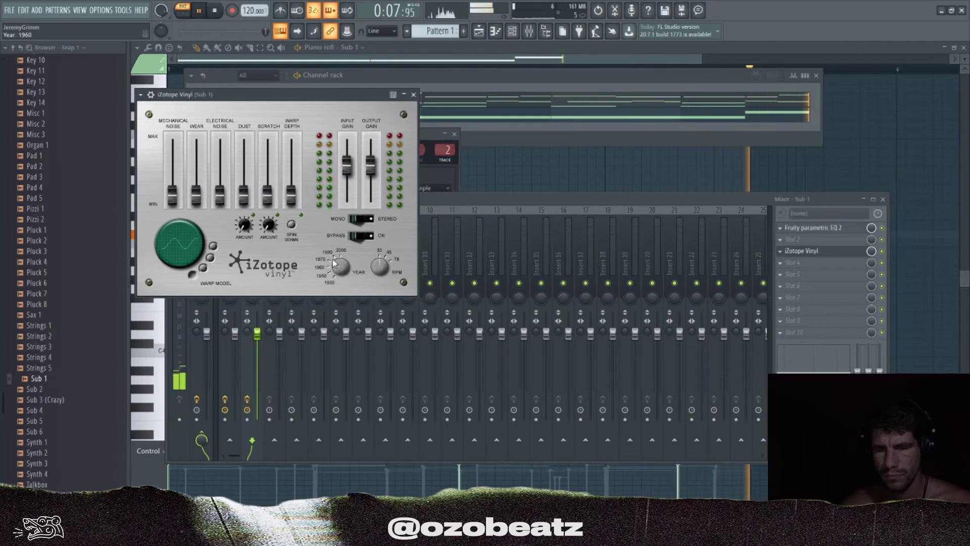
scroll(334, 261, up, 1)
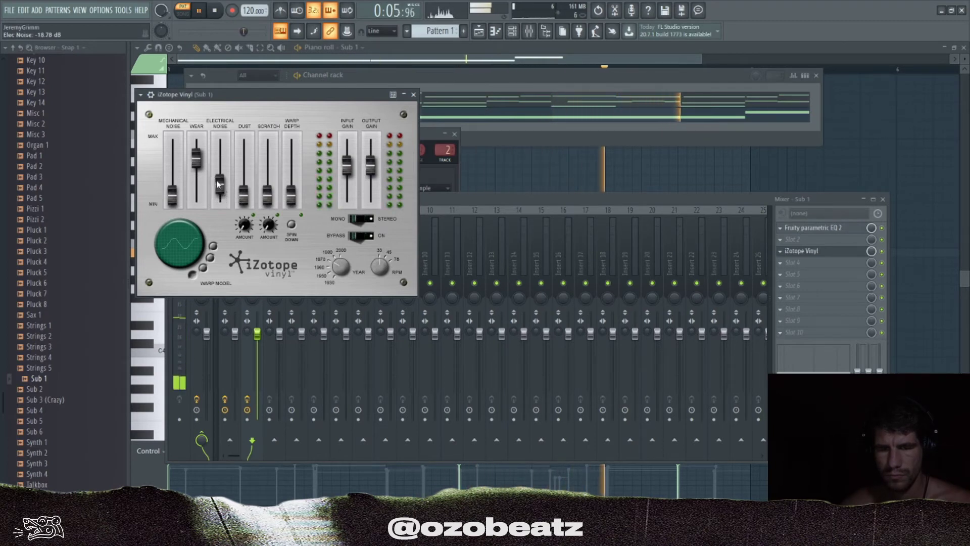
drag(183, 194, 182, 189)
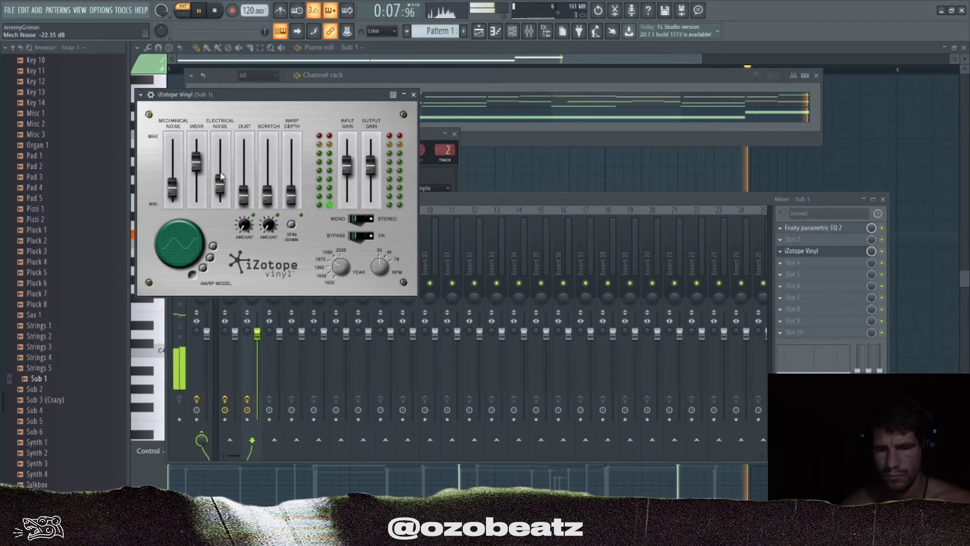
click(414, 95)
Add the Violin 3 one-shot as a normalized channel and write half-bar D5 and C#5 notes in bar 1 of its piano roll
click(252, 119)
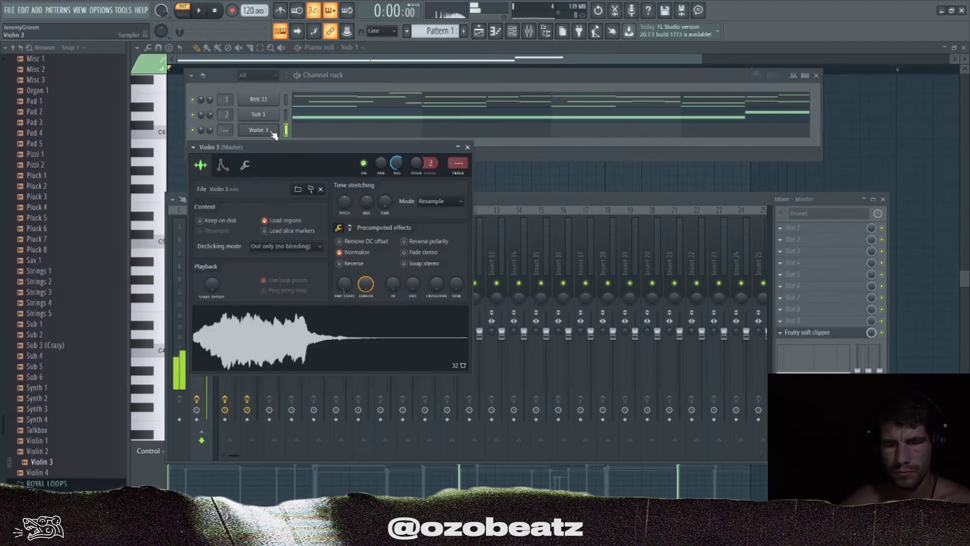
click(312, 128)
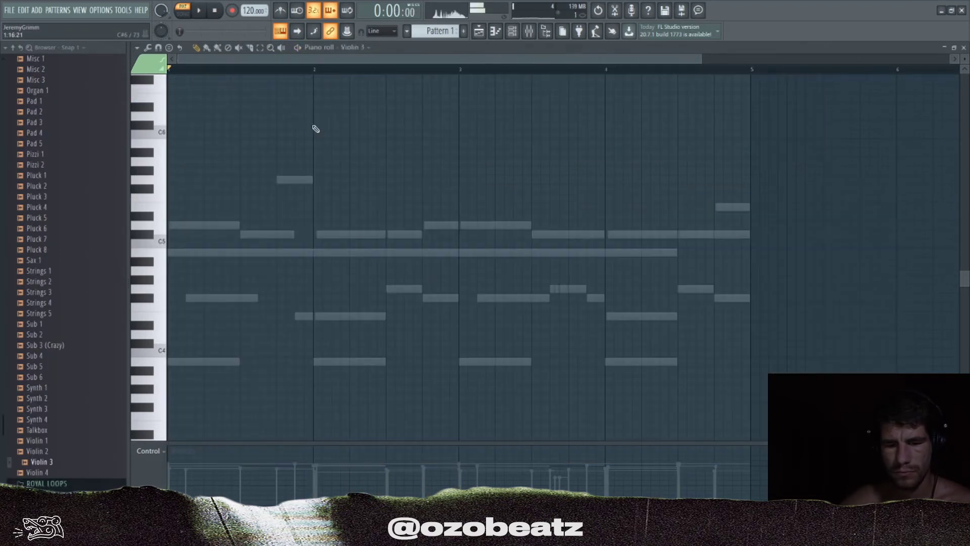
drag(249, 235, 187, 226)
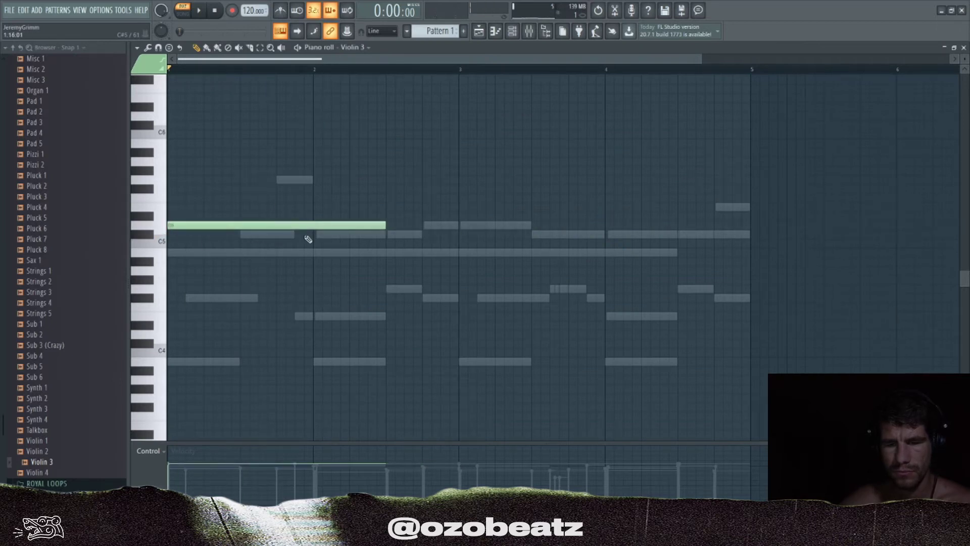
key(space)
drag(384, 226, 235, 231)
click(248, 234)
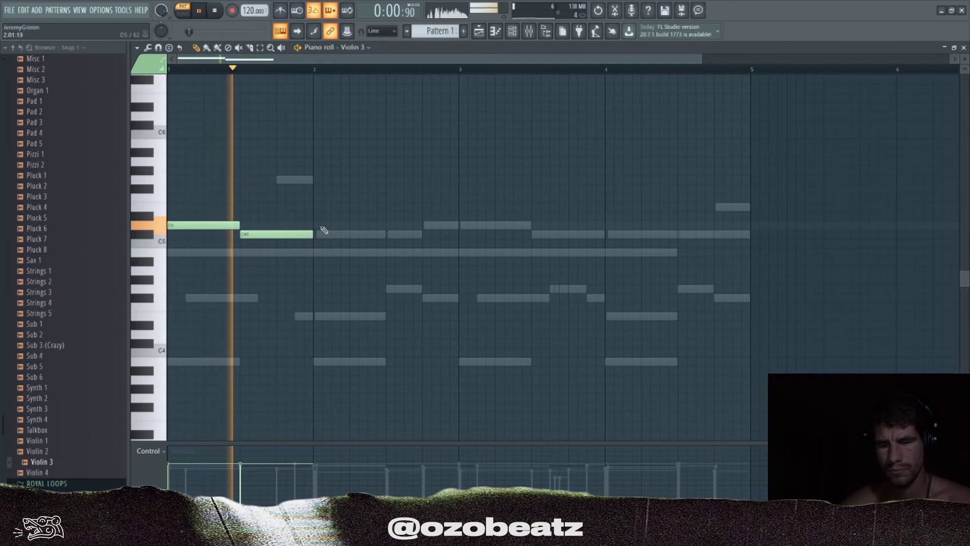
Write a violin run of eighth notes E4, D4, C#4 and D4 in the first half of bar 2
key(ctrl+b)
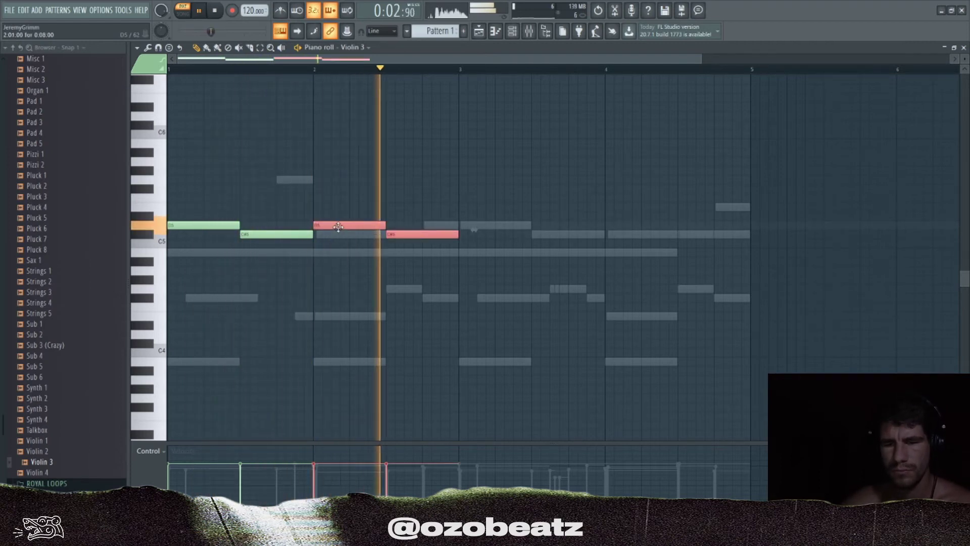
key(Delete)
key(space)
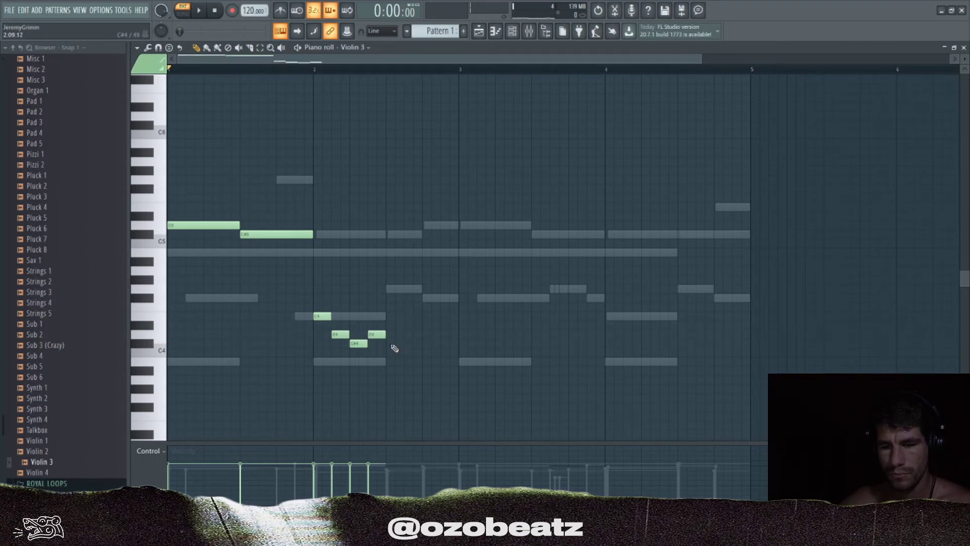
key(space)
drag(417, 350, 288, 298)
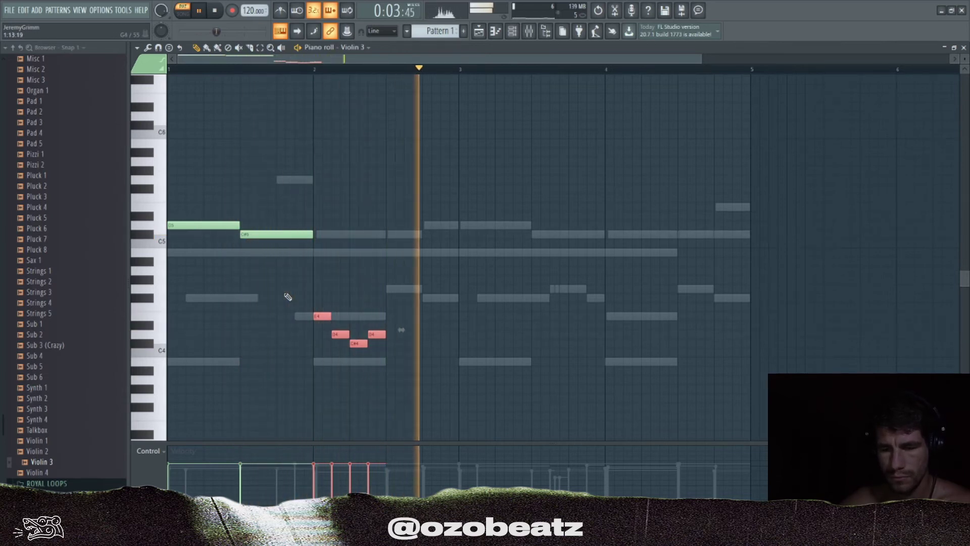
key(space)
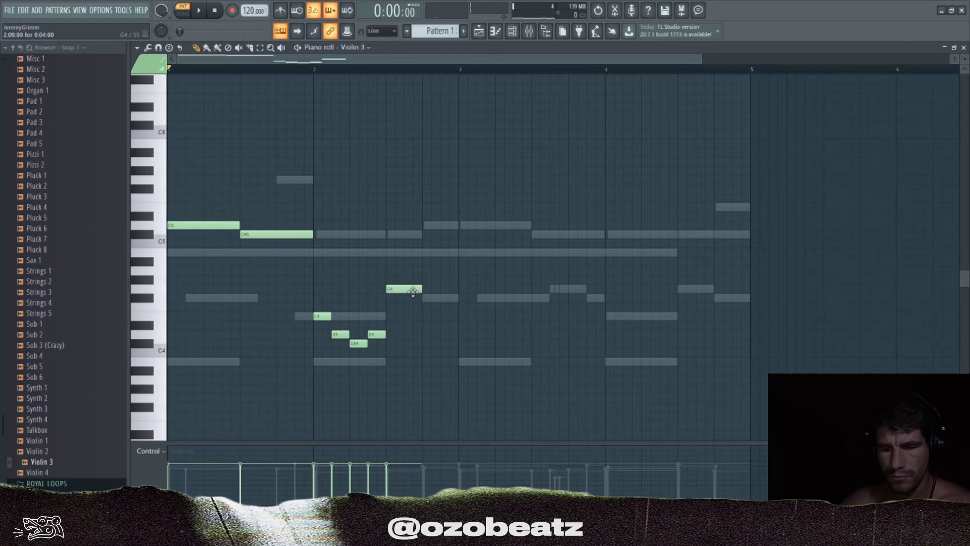
Complete the violin's bar 2 run with quarter notes C# and D, and raise all six notes two octaves
drag(480, 397, 305, 288)
key(ctrl+Up)
key(space)
key(ctrl+Up)
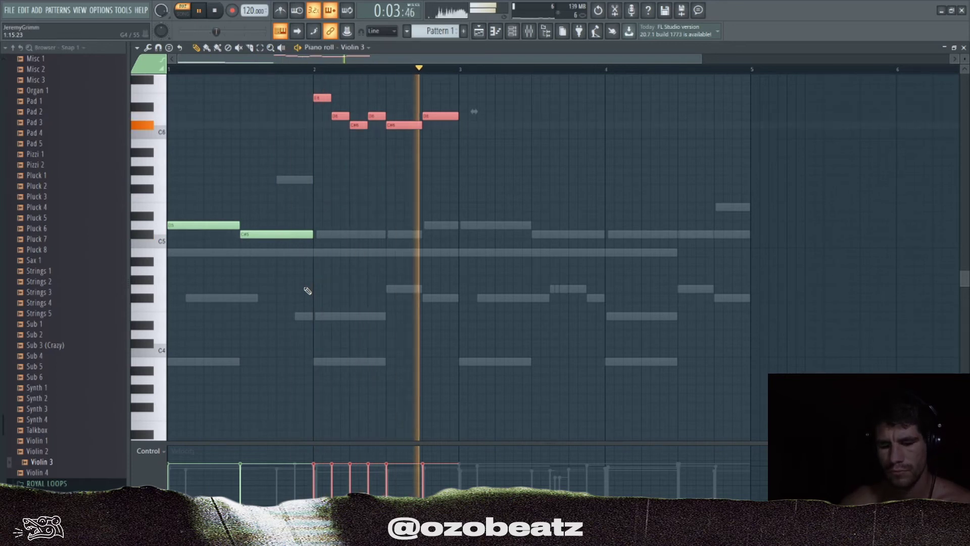
Repeat the violin's half-bar D5 and C#5 in bar 3 and fill bar 4 with a half-bar E5 and quarter notes G5 and F#5
click(373, 274)
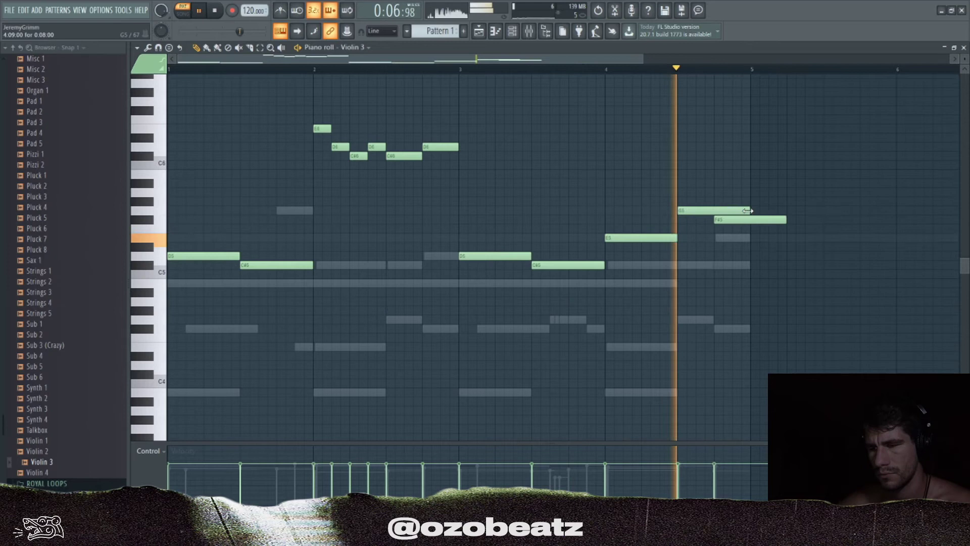
drag(749, 210, 713, 211)
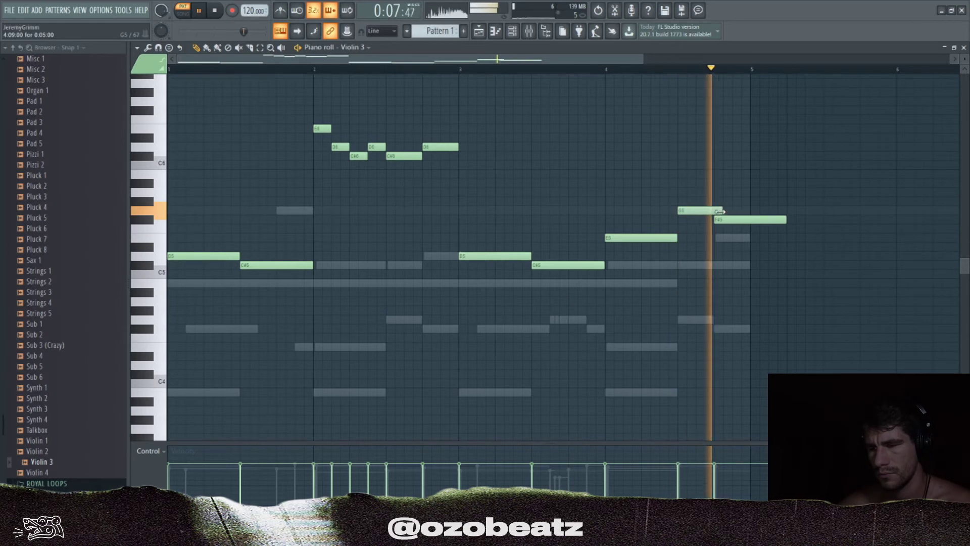
drag(785, 220, 749, 219)
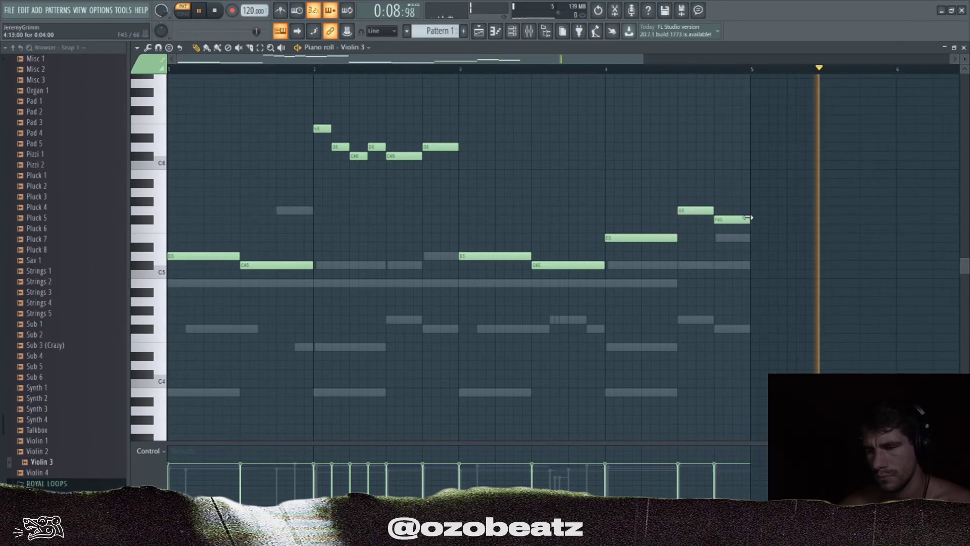
click(692, 220)
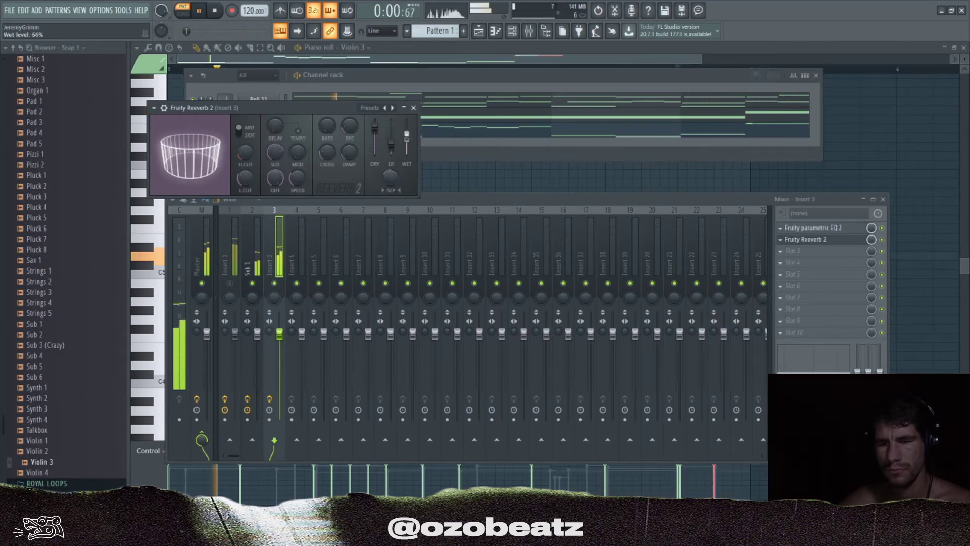
Shorten the decay of Fruity Reeverb 2 on the violin's mixer track 3 and adjust the track's volume
drag(349, 126, 350, 137)
click(414, 108)
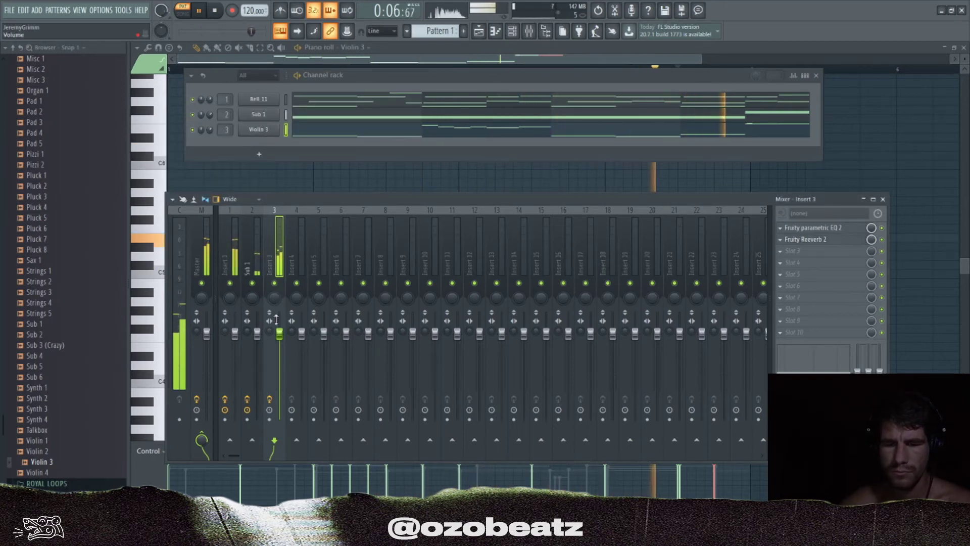
drag(277, 335, 258, 336)
click(279, 353)
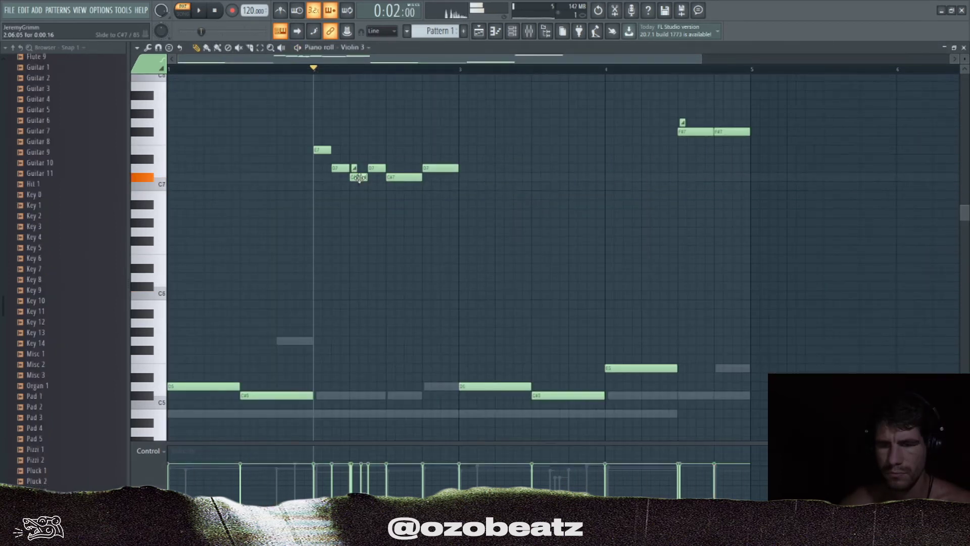
Refine the short D7 and C#7 slide notes in the violin's bar 2 run and double its long notes one octave higher
key(space)
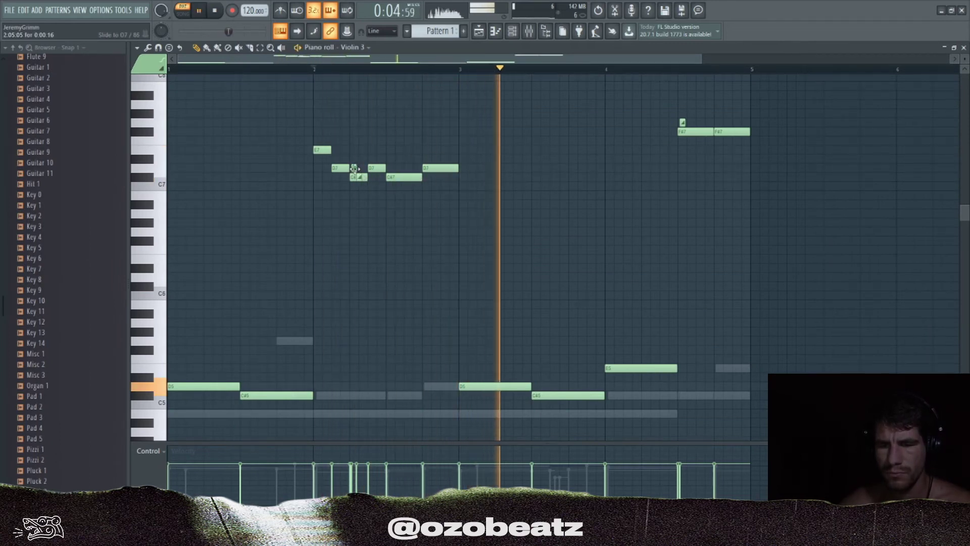
ctrl+click(354, 168)
ctrl+click(358, 177)
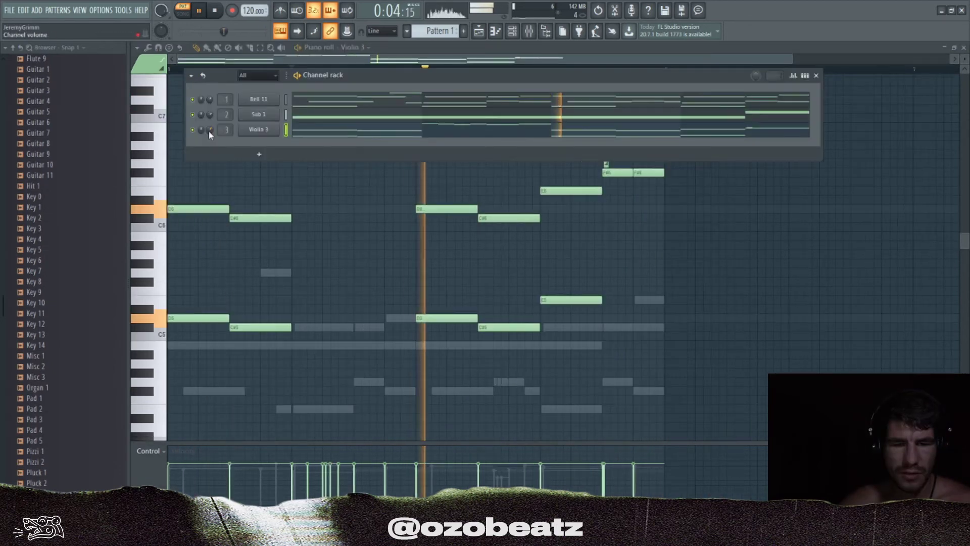
Add the Key 0 one-shot as a channel, enter half-bar D5 and D4 notes in bar 1, and transpose them down to B4 and B3
key(space)
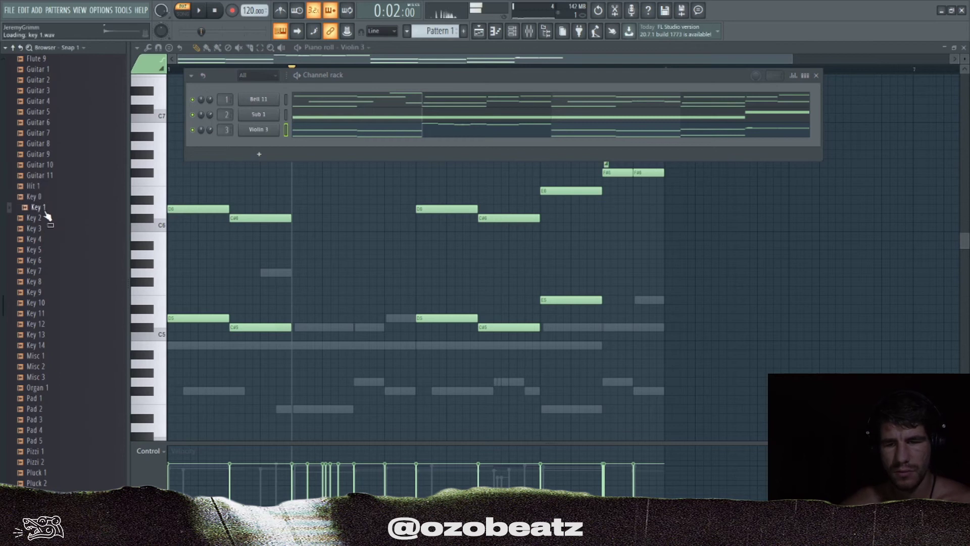
drag(276, 136, 271, 146)
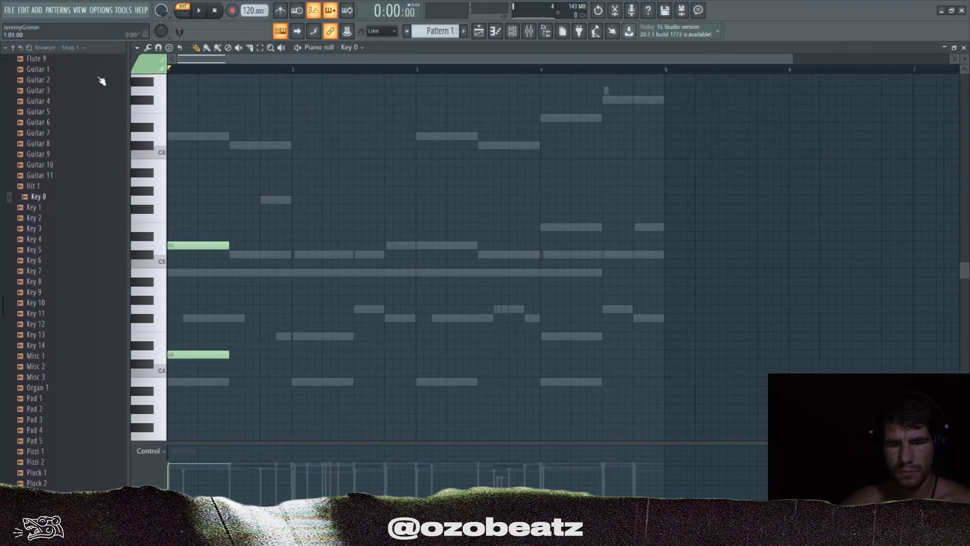
key(Down)
key(Down)
key(Down)
key(space)
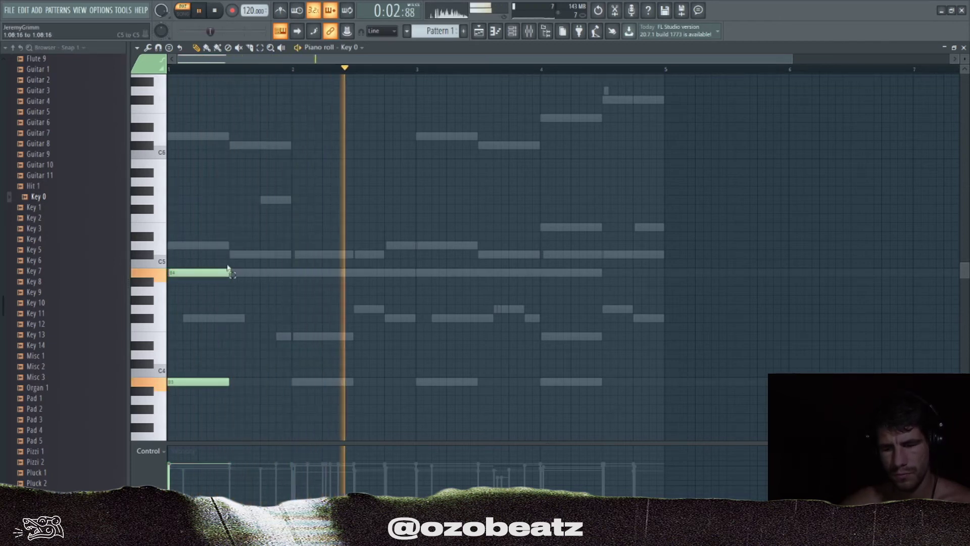
Copy the B4 and B3 pair of Key 0 to bar 3 and lengthen both pairs to nearly two bars
drag(228, 267, 437, 387)
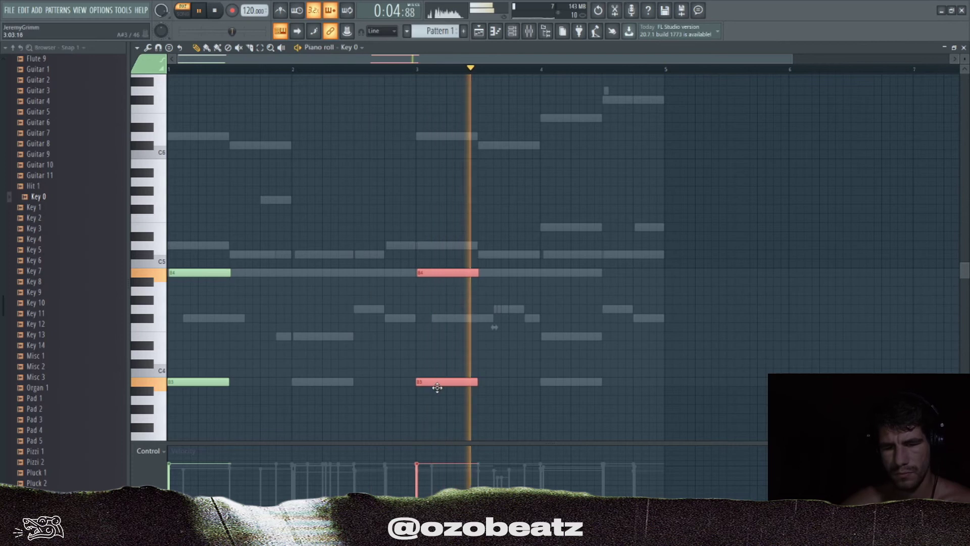
drag(503, 395, 201, 234)
drag(228, 273, 419, 269)
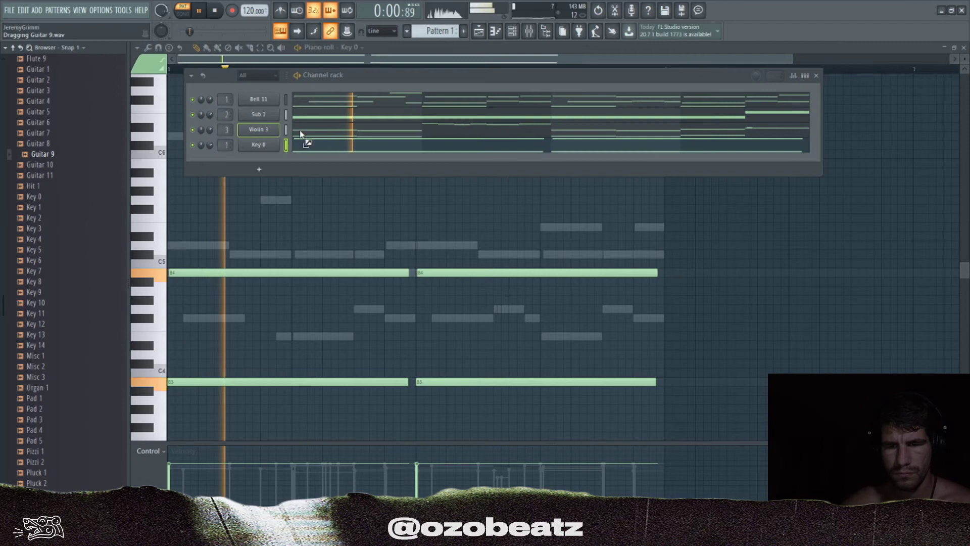
Add the Guitar 9 one-shot as a new channel below Key 0 and normalize its sample
drag(299, 130, 271, 161)
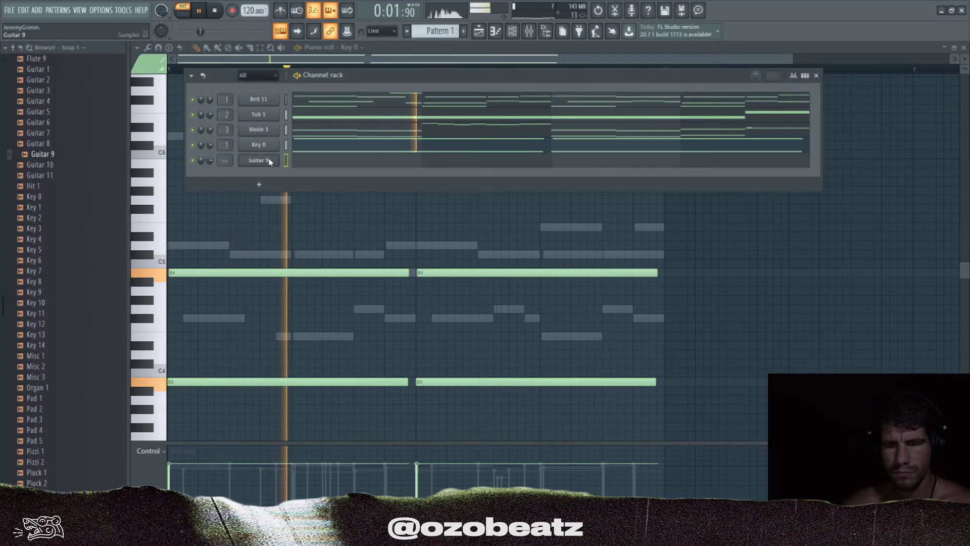
click(270, 161)
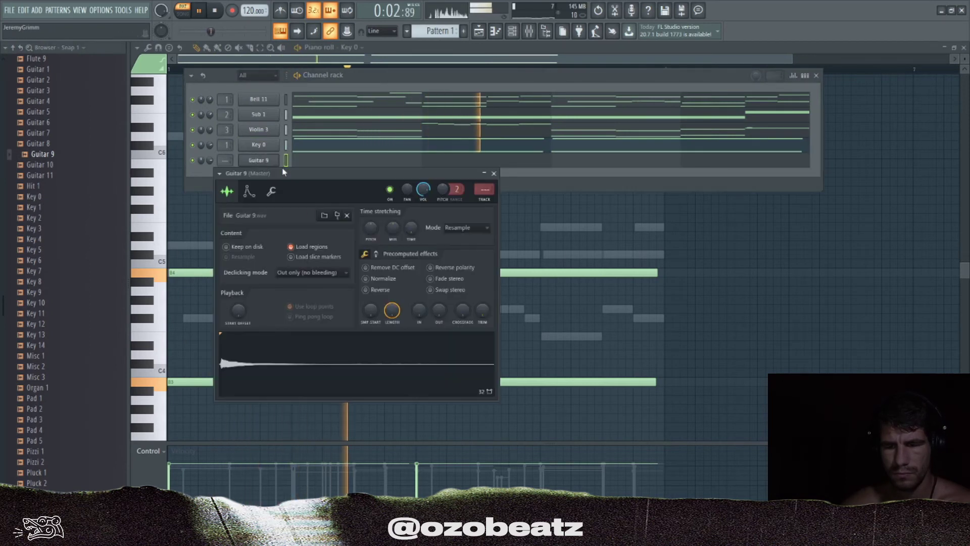
click(380, 279)
Enable Guitar 9's volume envelope with full hold and no attack or decay, and adjust its sustain
click(249, 191)
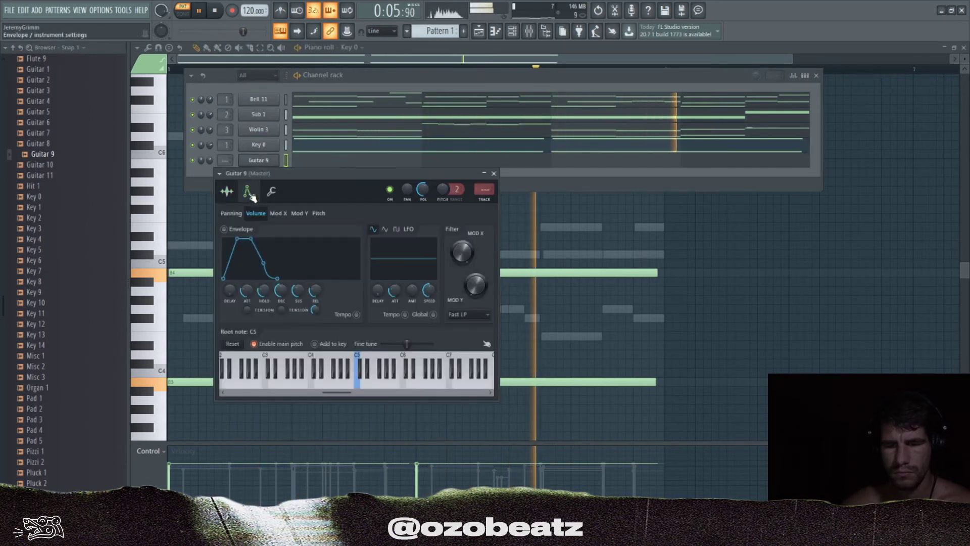
drag(264, 290, 281, 329)
drag(299, 291, 298, 293)
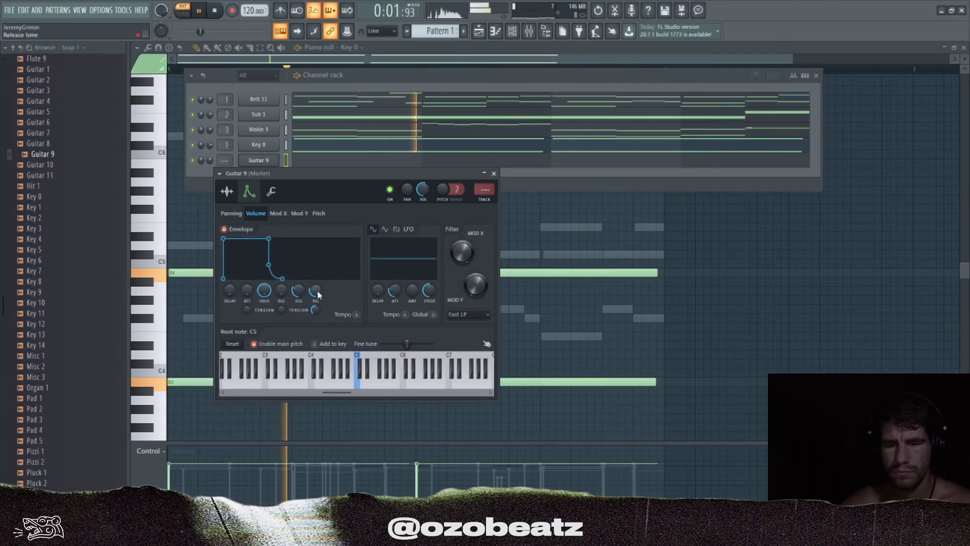
In Guitar 9's piano roll, enter three short consecutive triplet notes, C#5, D5 and C#5, starting at the middle of bar 1
click(260, 161)
click(301, 164)
key(space)
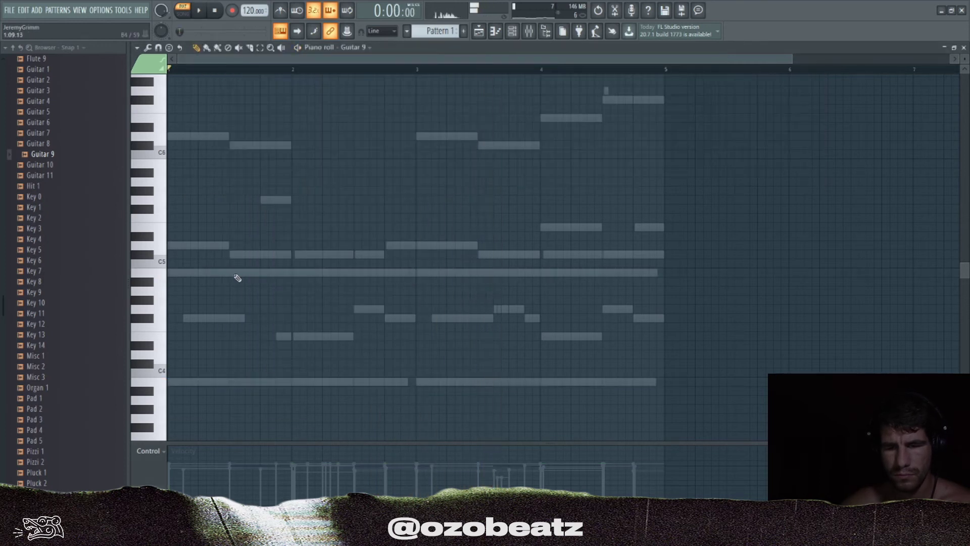
click(232, 246)
drag(248, 246, 280, 256)
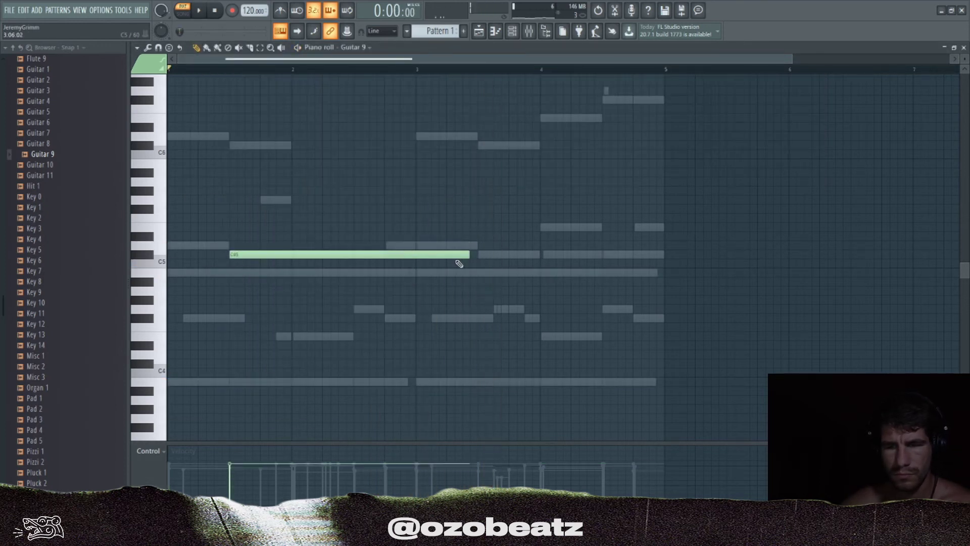
drag(468, 254, 255, 251)
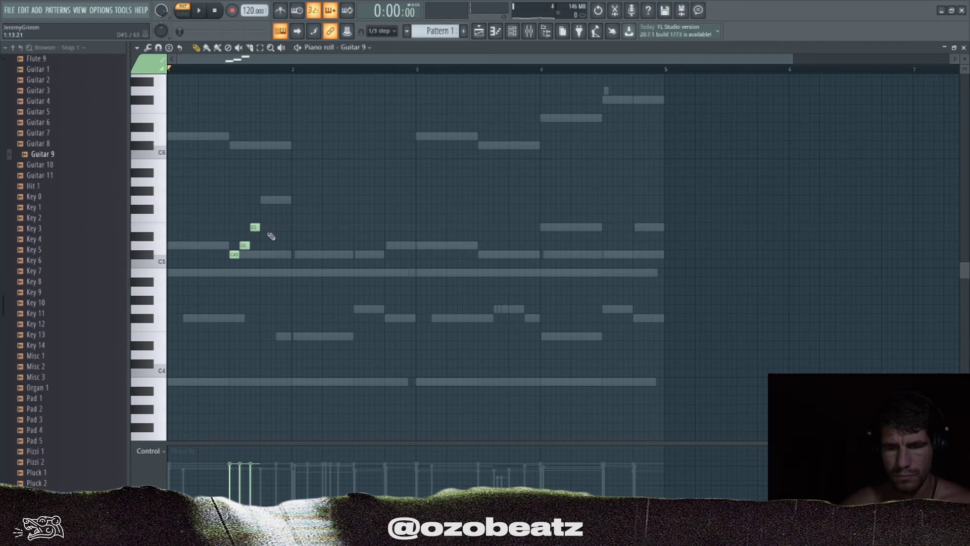
key(space)
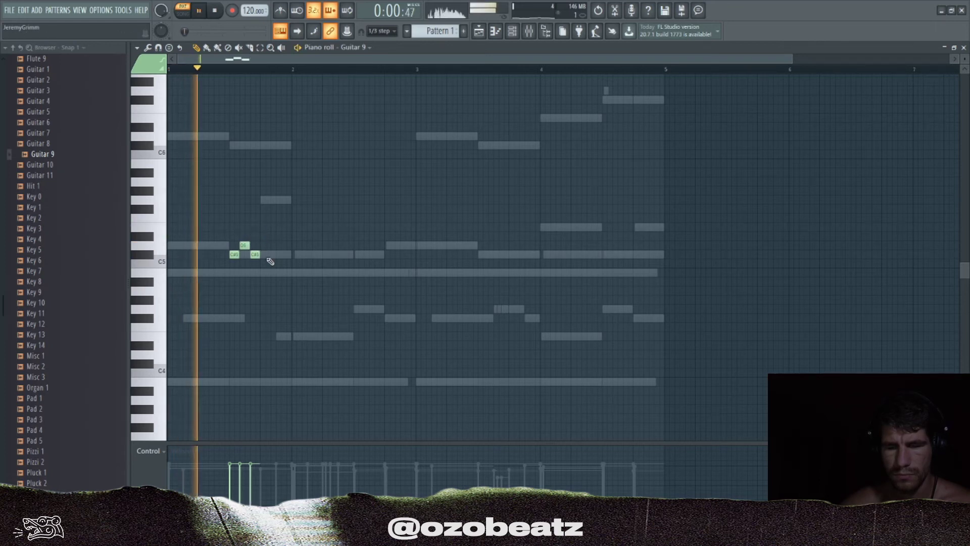
Duplicate the three triplet notes into the last quarter of bar 1 and repitch the copies to B4, C#5 and B4
drag(286, 294, 227, 246)
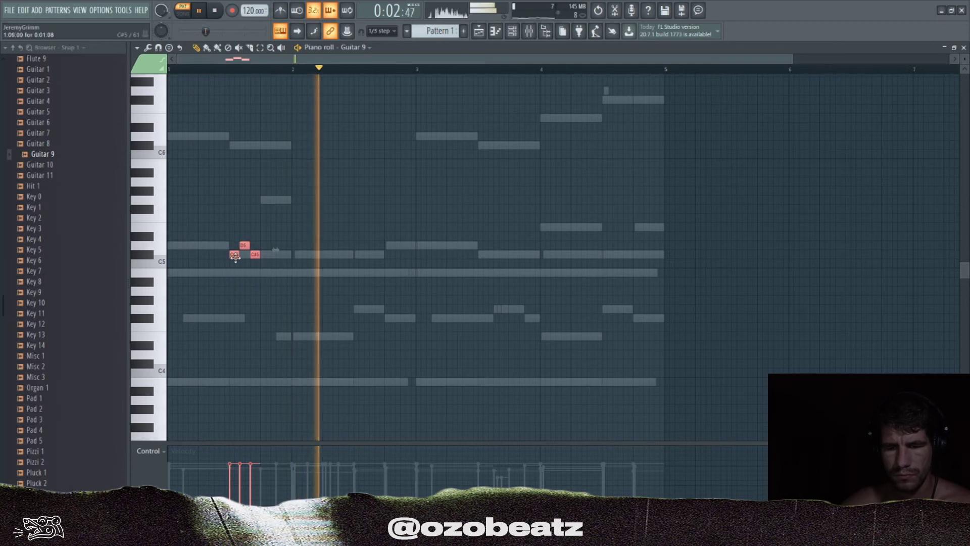
key(ctrl+b)
key(space)
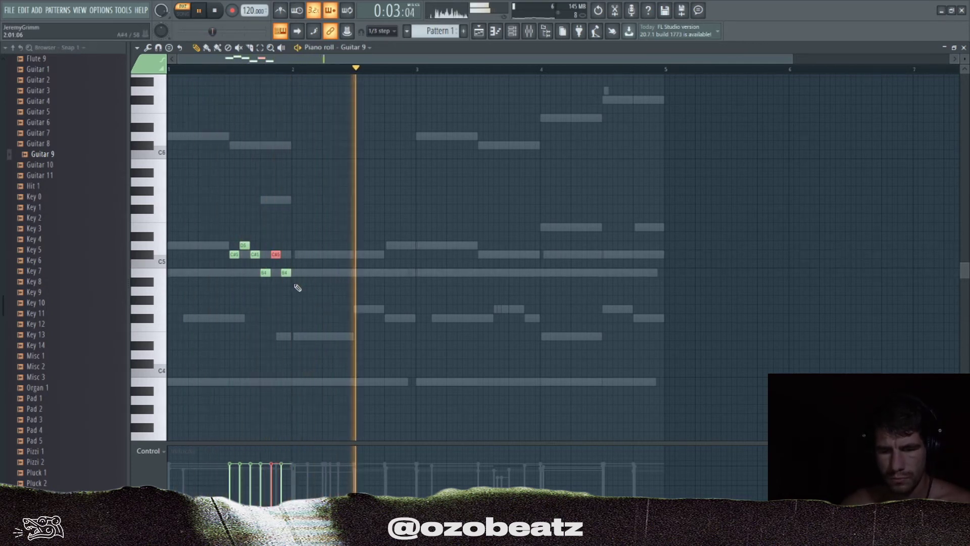
Add a half-bar B4 note at the start of bar 2 and lower bar 1's last triplet note two semitones to A4
key(space)
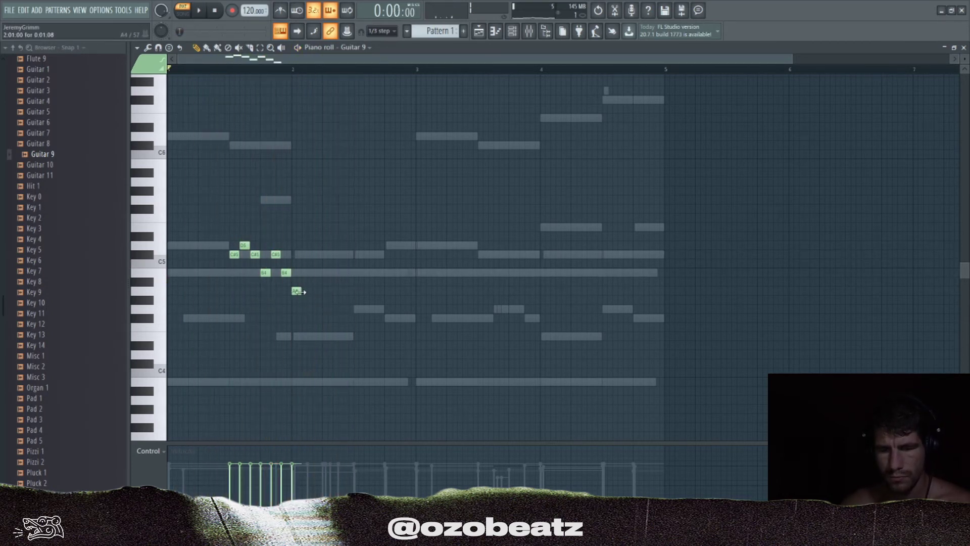
drag(301, 292, 312, 291)
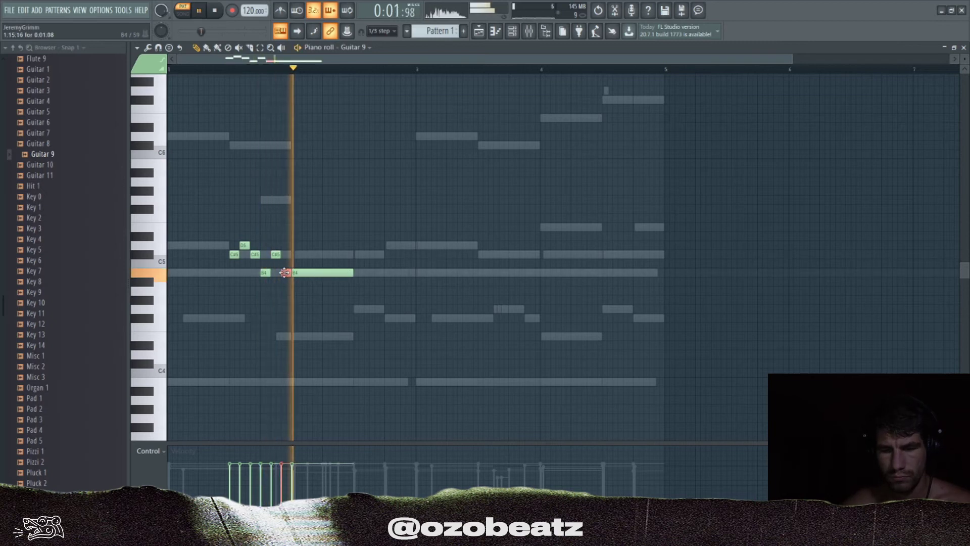
key(shift+Down)
key(shift+Down)
key(space)
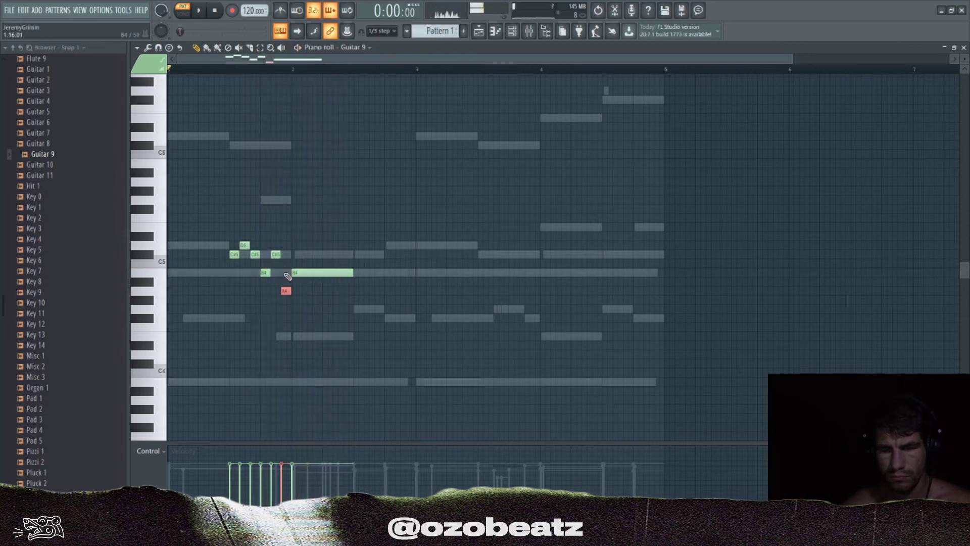
Raise the fourth note of Guitar 9's triplet run three semitones to D5 and play the phrase
key(space)
mouse_move(294, 325)
mouse_down()
mouse_move(288, 269)
mouse_move(295, 318)
mouse_up()
key(space)
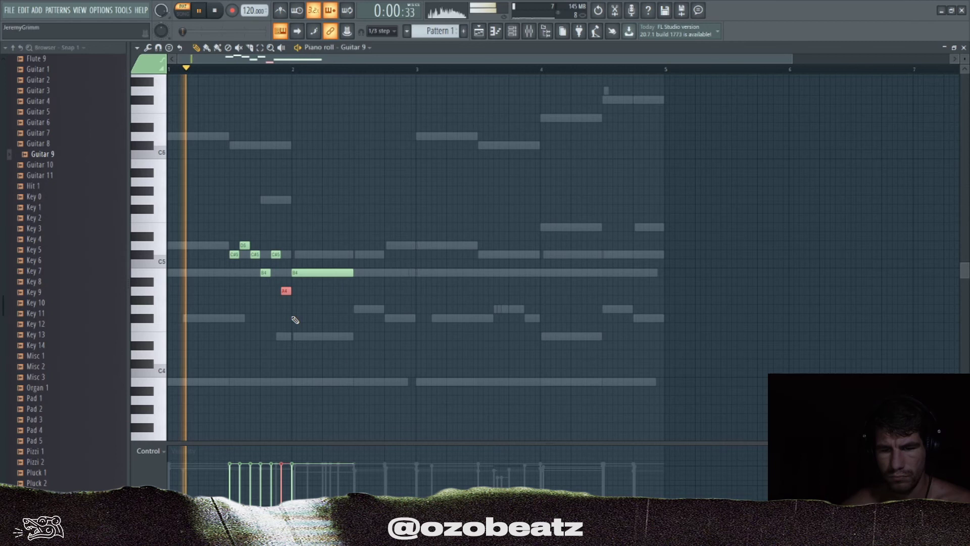
ctrl+click(267, 275)
key(shift+Up)
key(shift+Up)
key(shift+Up)
key(space)
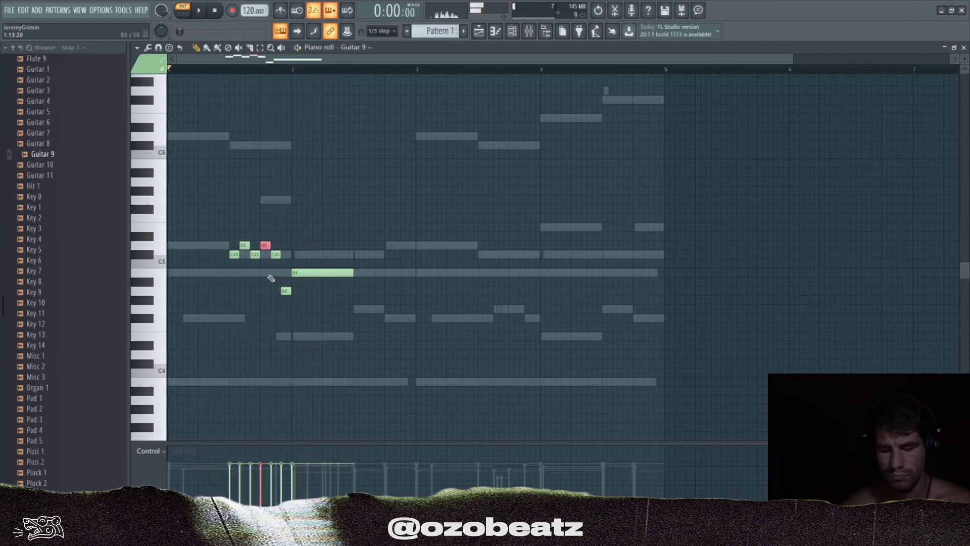
key(space)
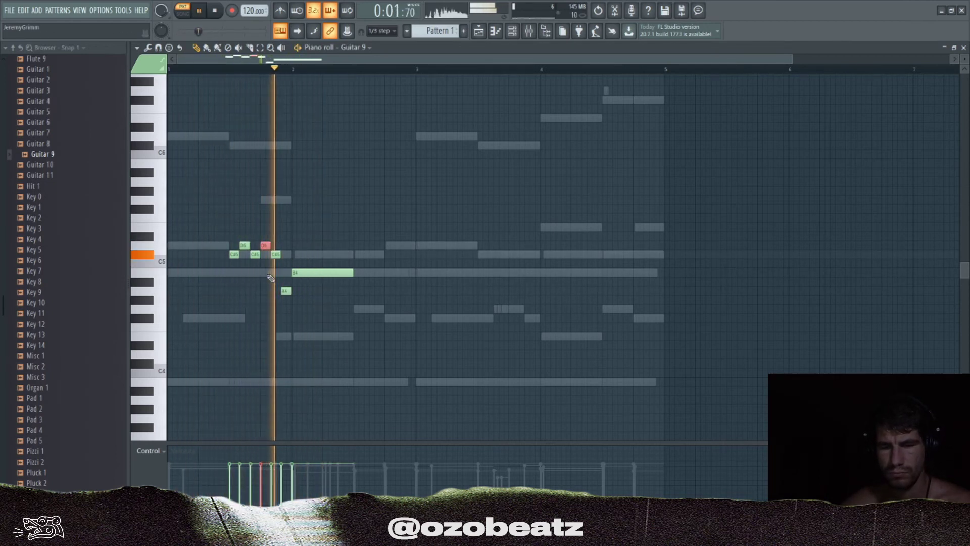
key(space)
key(space)
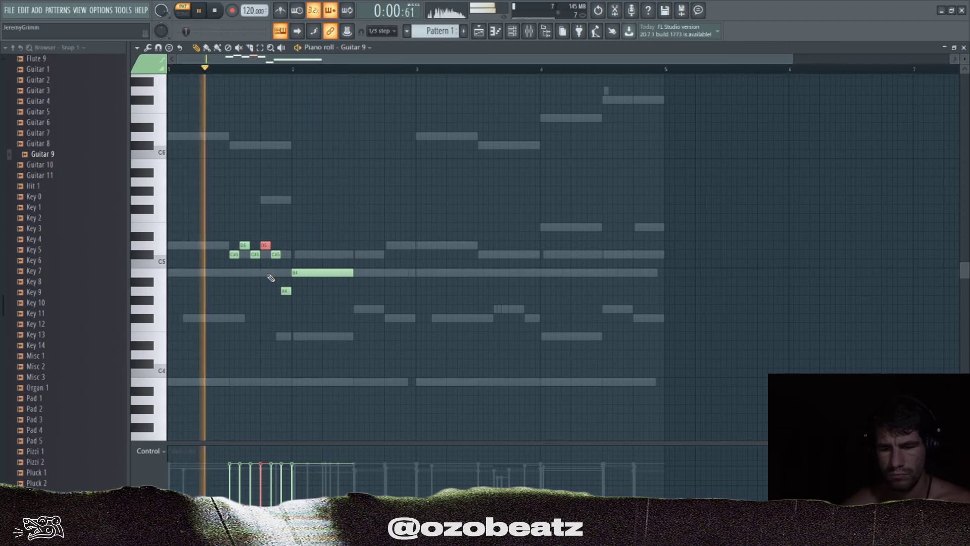
Add half-bar low notes to Guitar 9: F#4 at bar 1's start, E4 at bar 2's start and G4 in bar 2's second half
click(216, 275)
drag(216, 279, 200, 321)
key(space)
key(space)
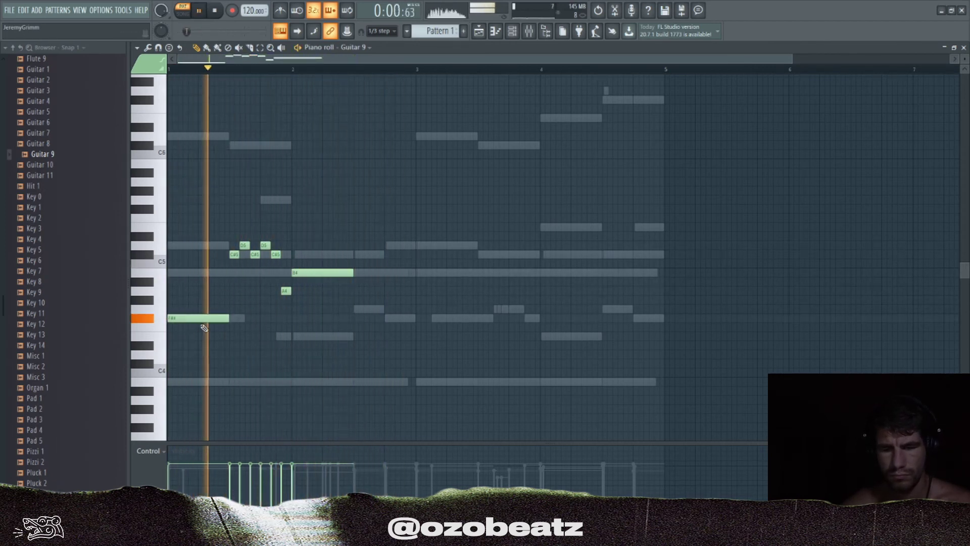
click(296, 339)
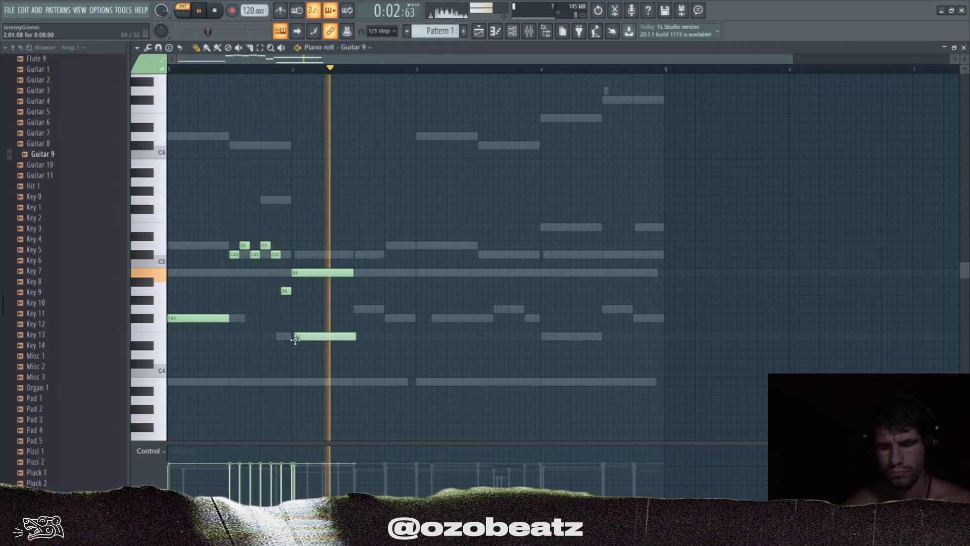
key(space)
key(space)
click(295, 340)
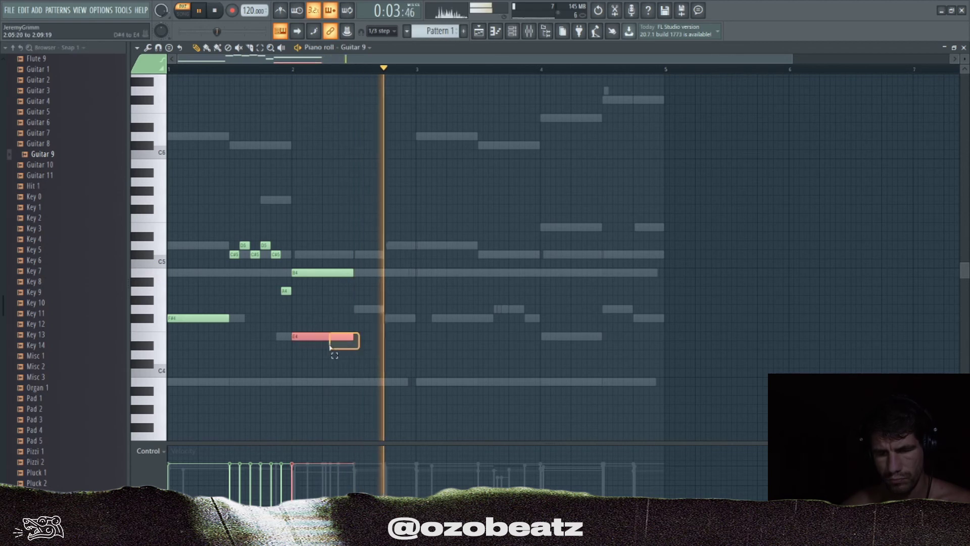
click(361, 310)
key(space)
drag(362, 314, 357, 313)
key(space)
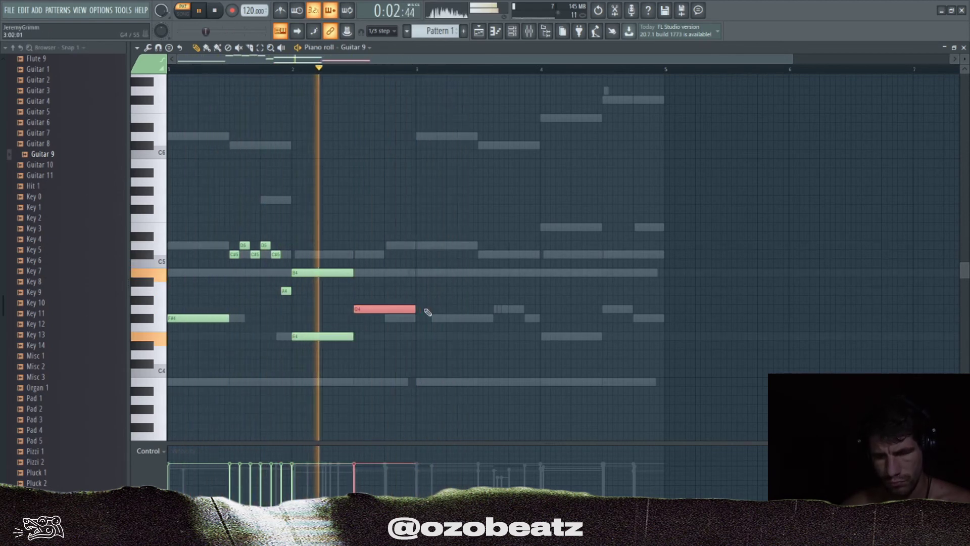
Duplicate the low F#4, E4 and G4 notes into bars 3 and 4
ctrl+drag(442, 376, 225, 303)
key(ctrl+b)
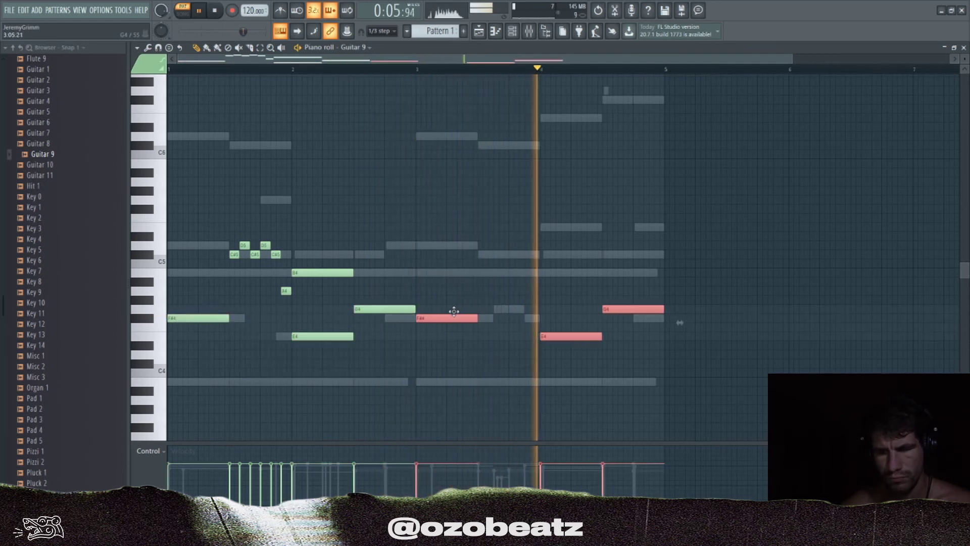
ctrl+click(418, 347)
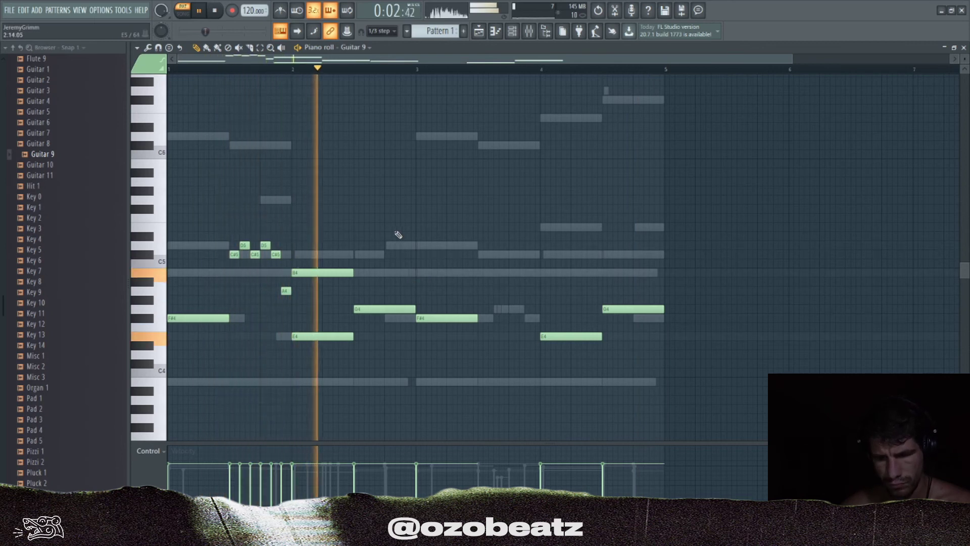
Copy the six-note triplet run to bar 2's second half and replace its first three notes with one slightly longer C#5
ctrl+drag(230, 234, 410, 292)
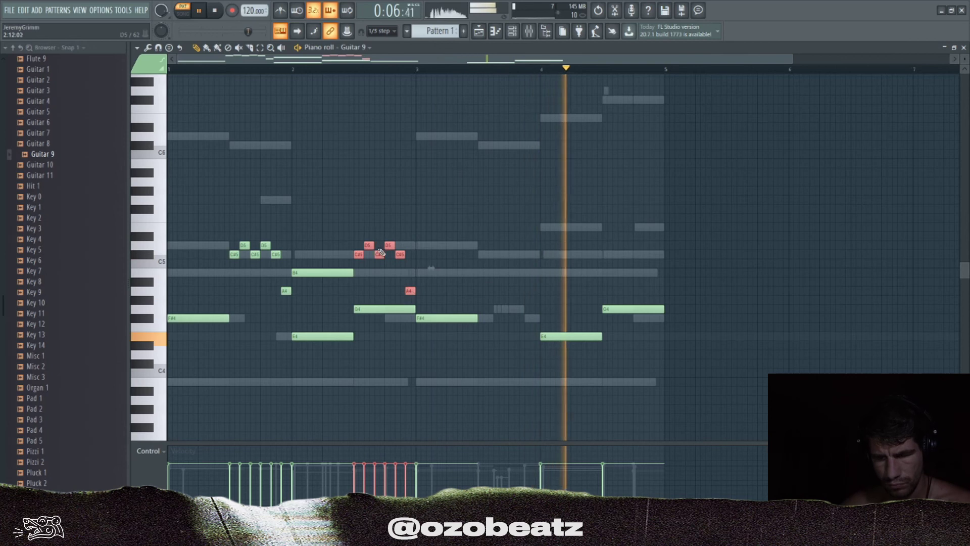
right_click(380, 255)
right_click(359, 255)
click(370, 254)
right_click(369, 246)
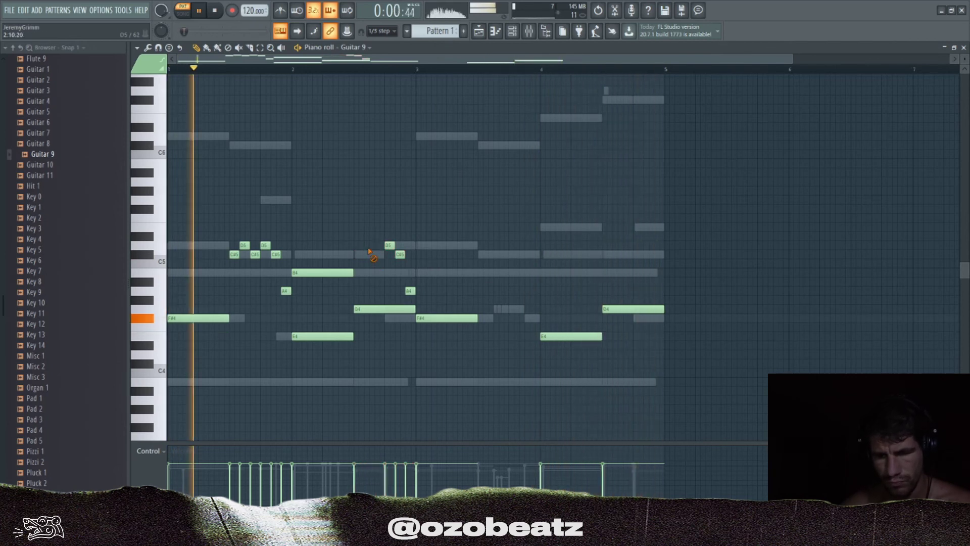
click(371, 255)
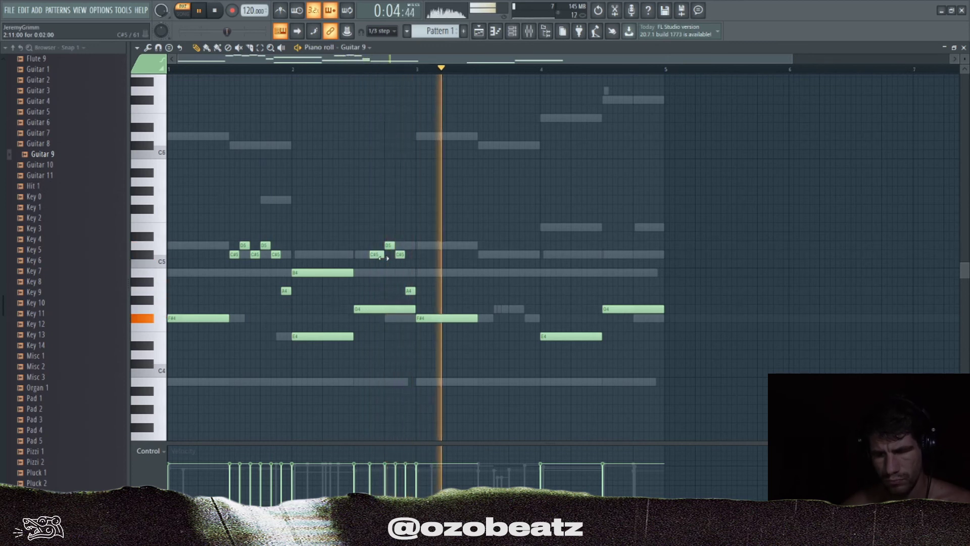
drag(415, 291, 443, 292)
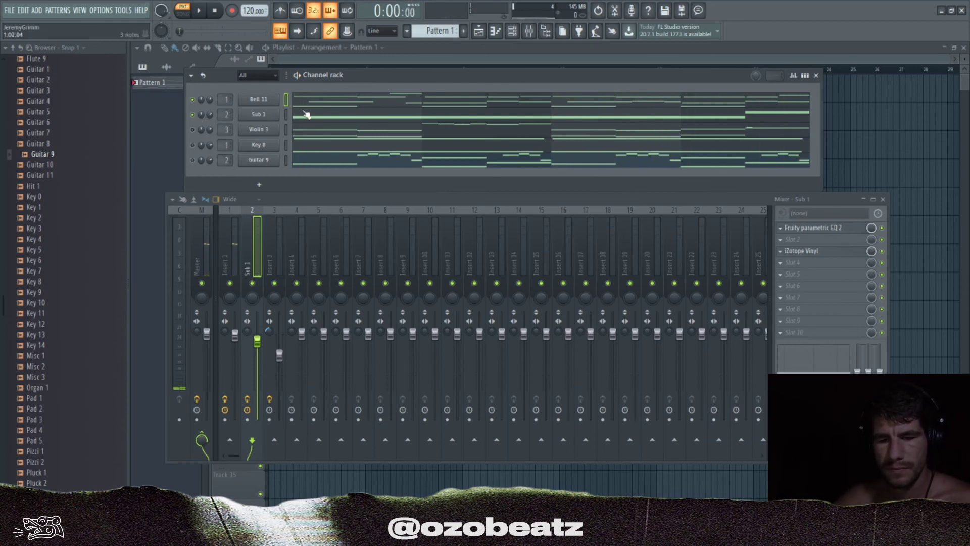
Examine the Sub 1 bassline in its piano roll and listen to it together with Bell 11
click(306, 115)
key(space)
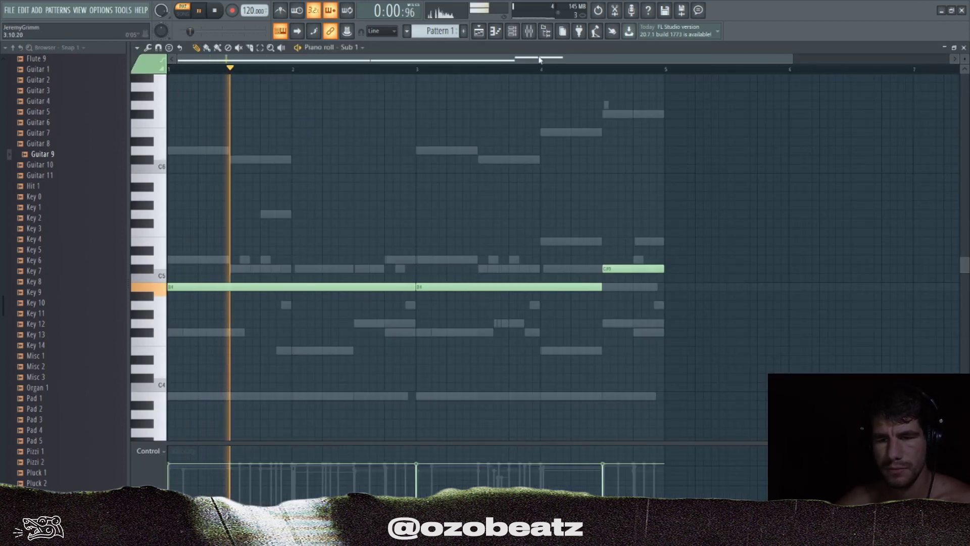
key(F6)
drag(351, 78, 360, 96)
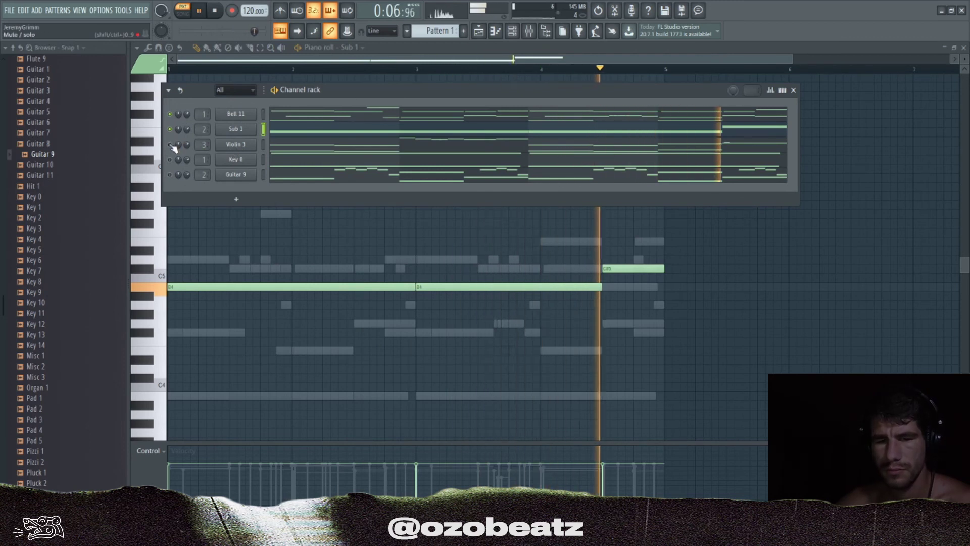
key(space)
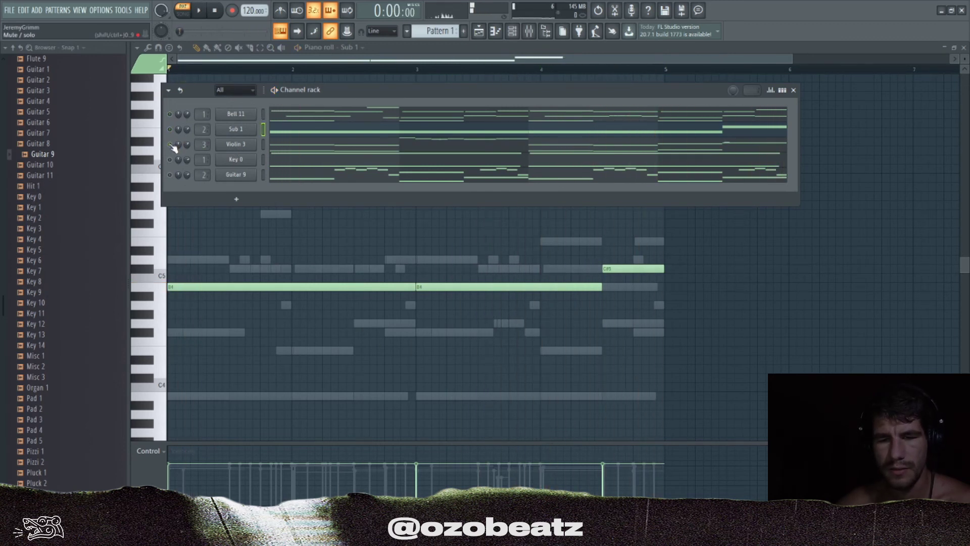
Play through the Violin 3 part and inspect its high notes and slides in bar 2 up close
click(291, 145)
scroll(289, 145, up, 5)
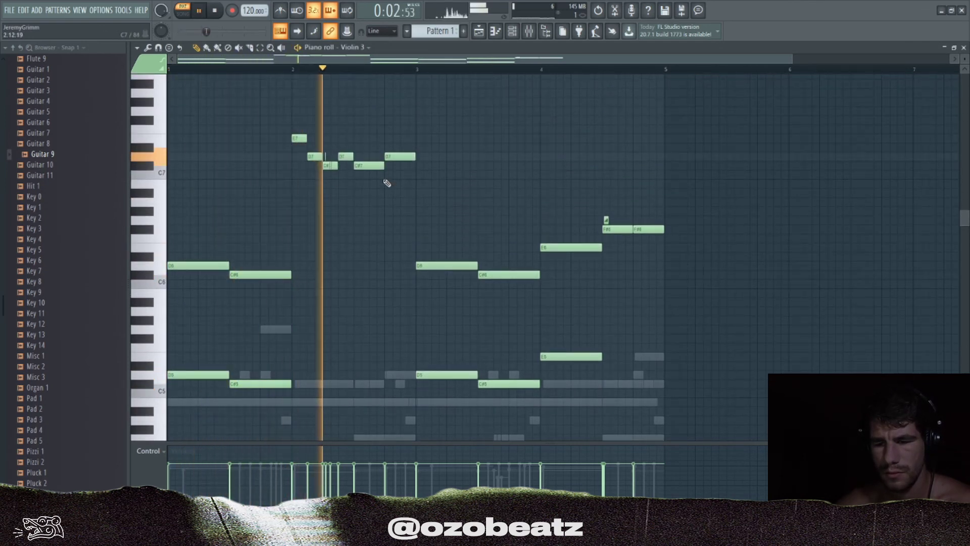
scroll(392, 181, down, 1)
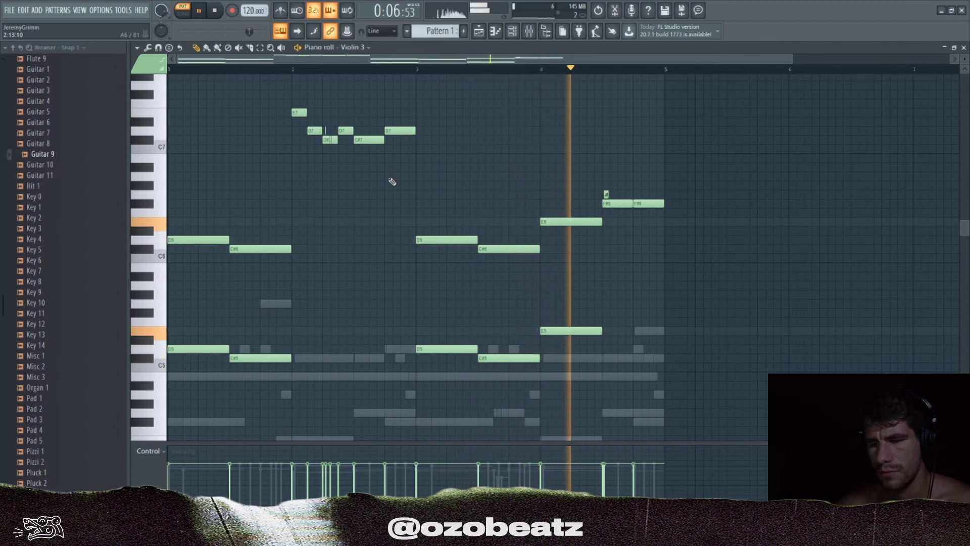
key(space)
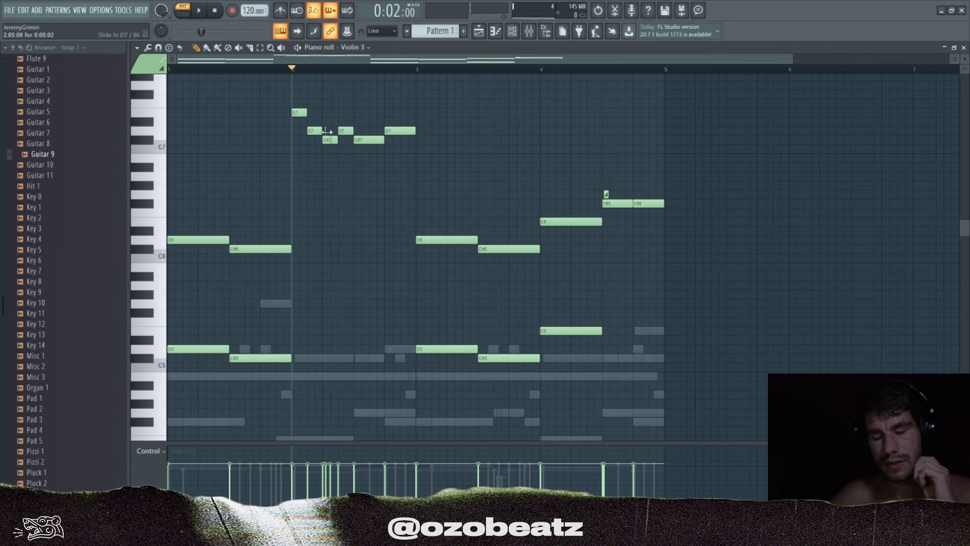
scroll(327, 132, up, 4)
key(space)
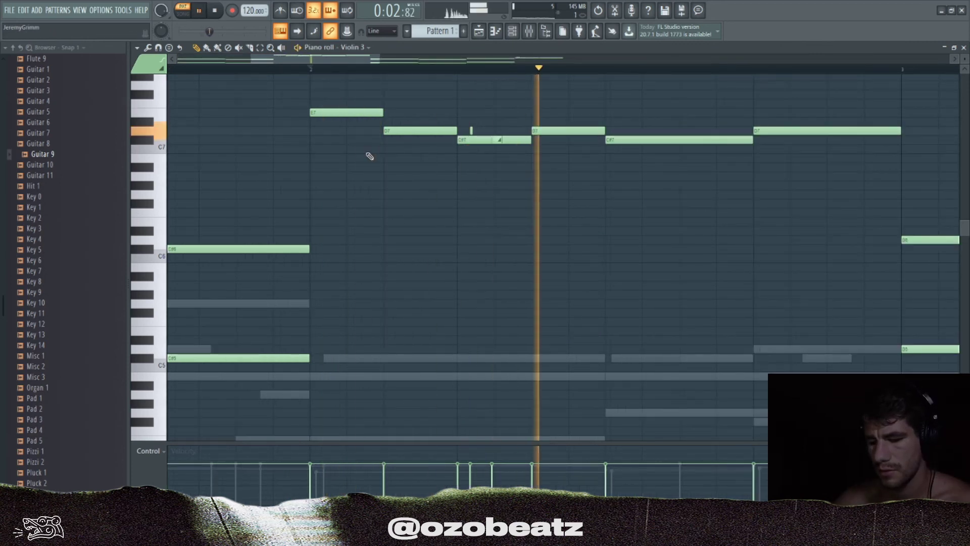
key(space)
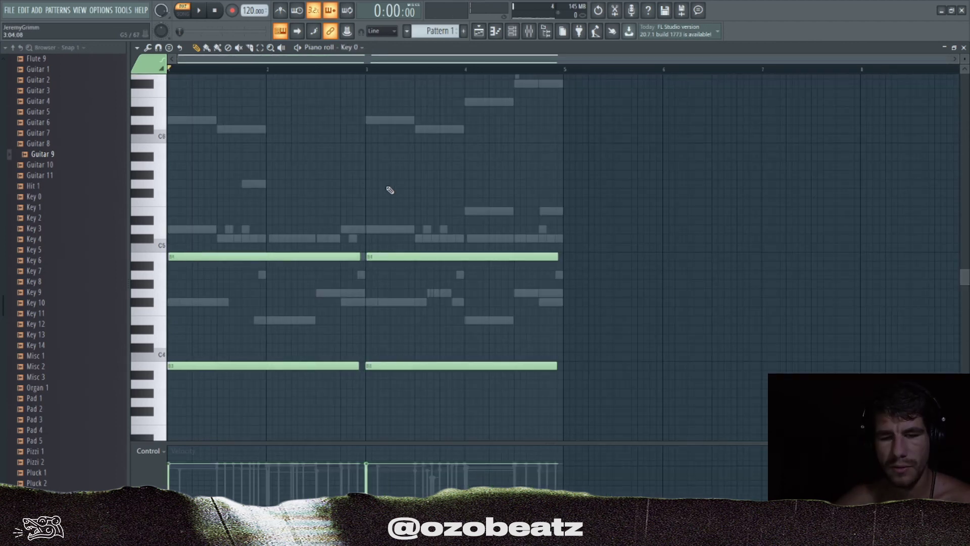
Listen to Key 0's sustained B4 and B3 notes on their own with the channel rack open
scroll(390, 190, down, 1)
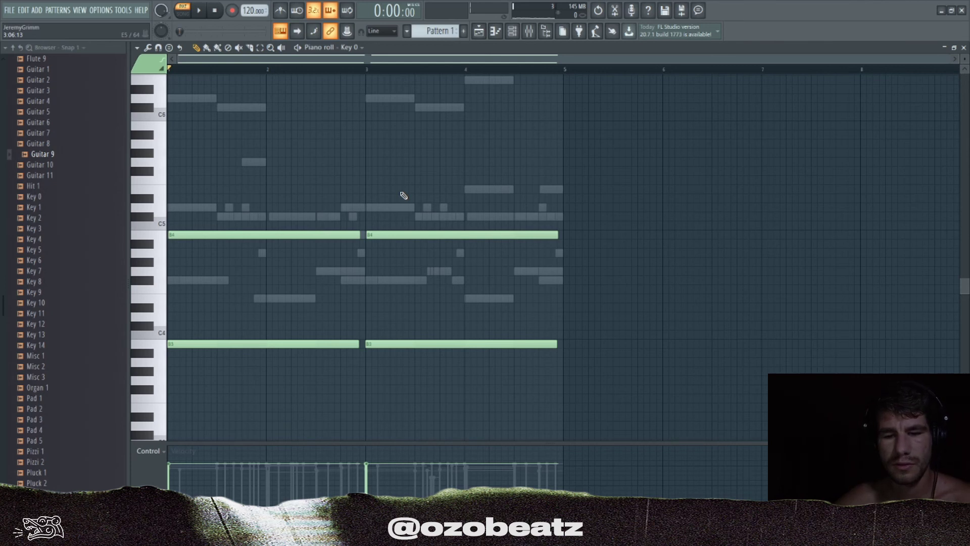
key(space)
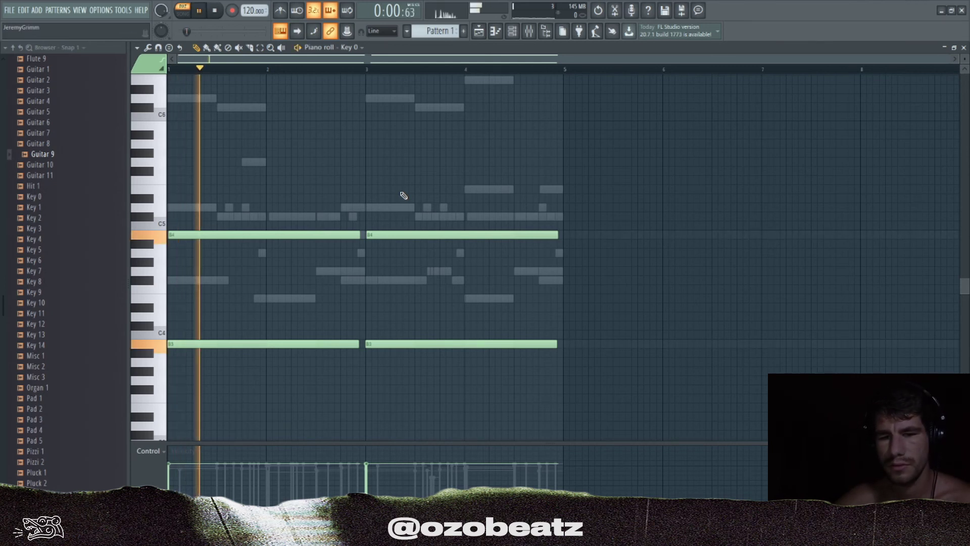
click(511, 31)
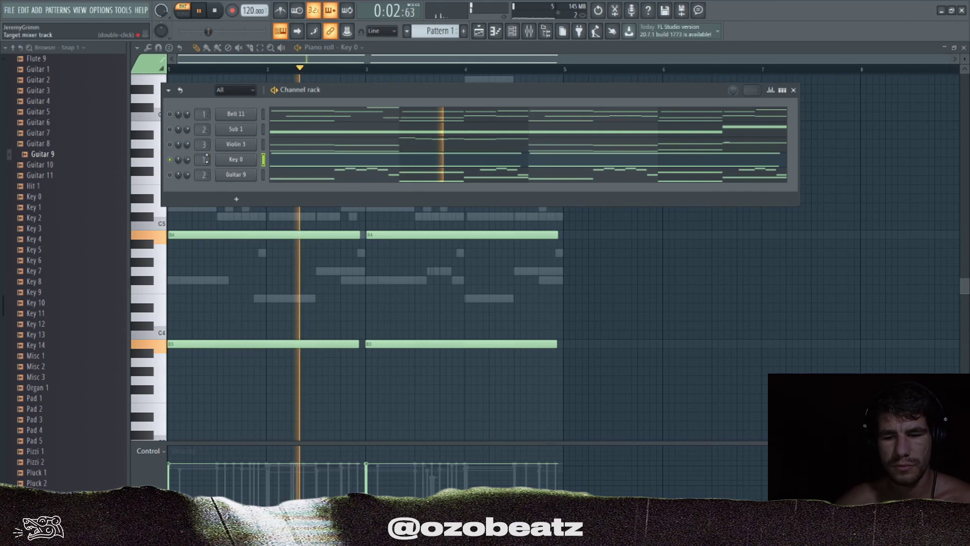
key(space)
key(space)
Unmute Bell 11 and Sub 1 and play them together with Key 0
click(169, 114)
click(170, 130)
key(space)
key(space)
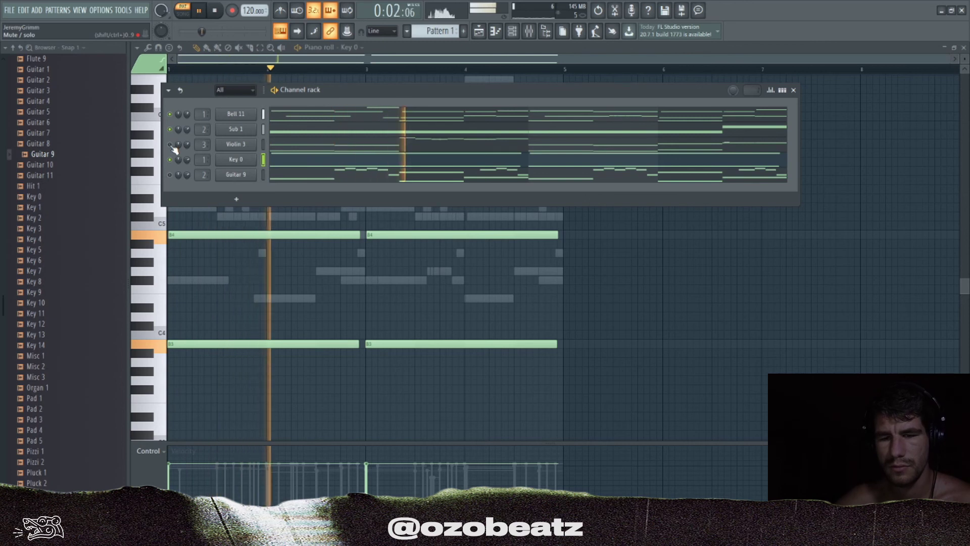
Examine the Guitar 9 melody in its piano roll and play it with the other channels muted
key(space)
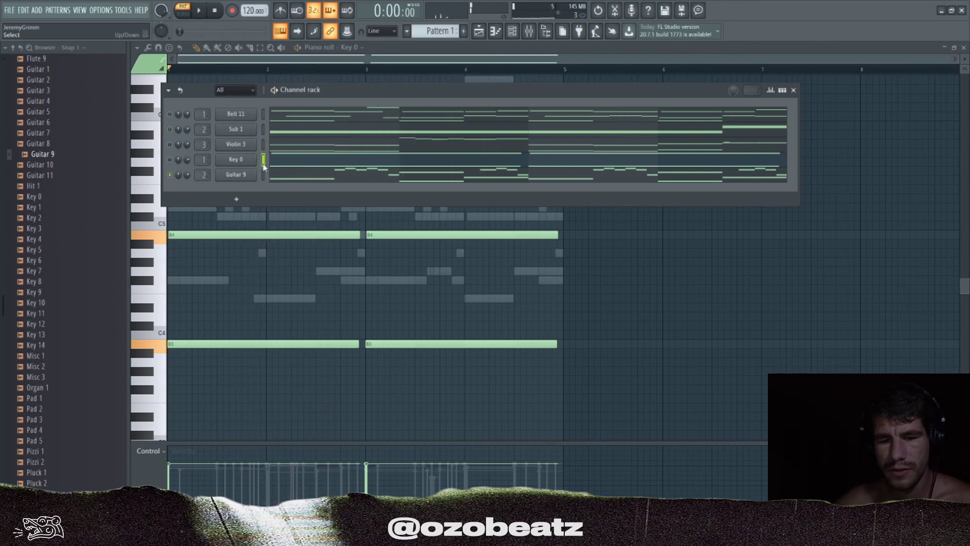
click(309, 178)
scroll(306, 180, down, 3)
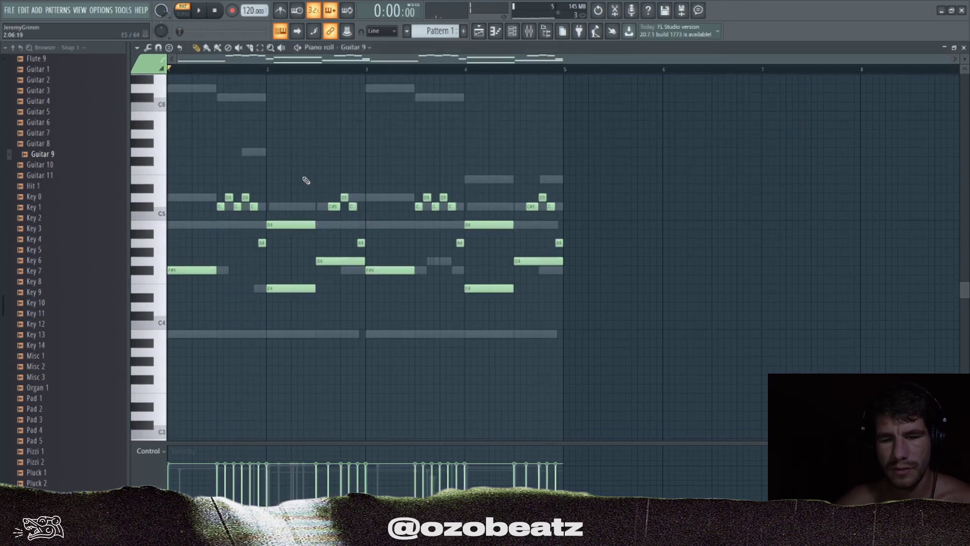
key(space)
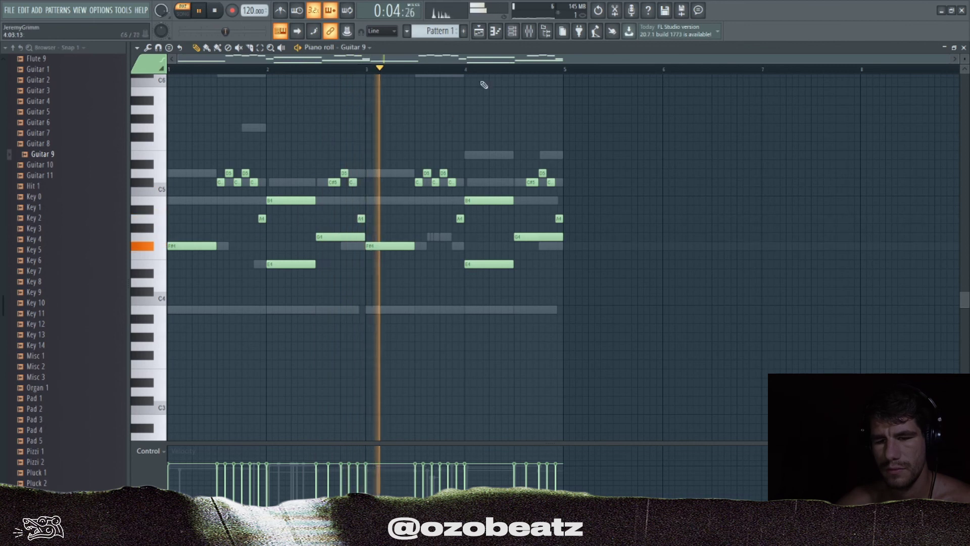
Unmute Bell 11 in the channel rack, play it together with Guitar 9, and toggle Key 0's mute
click(513, 33)
click(170, 116)
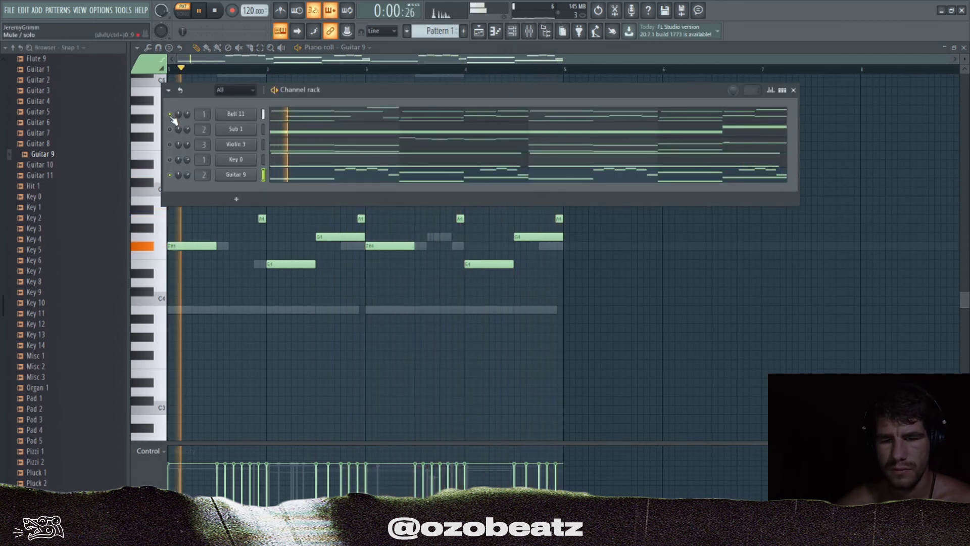
key(space)
key(space)
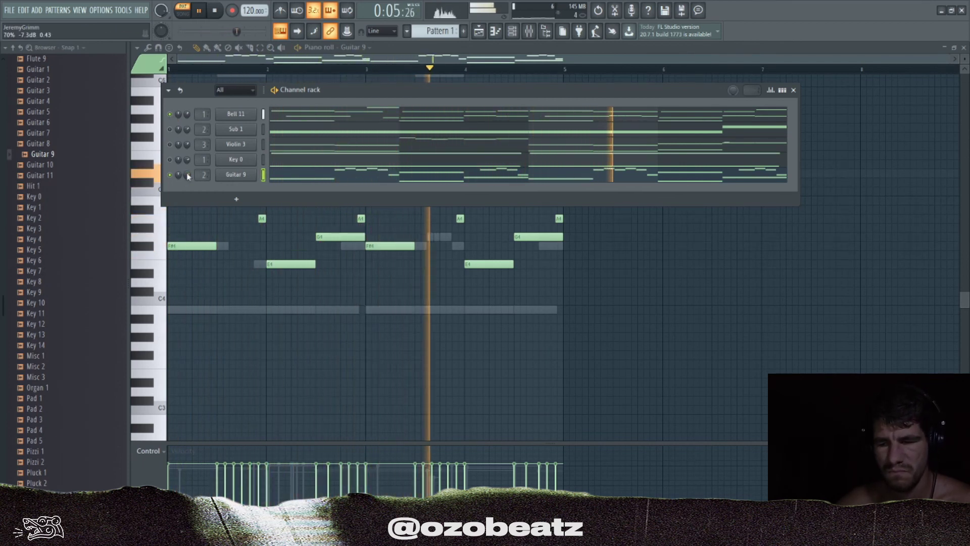
click(170, 159)
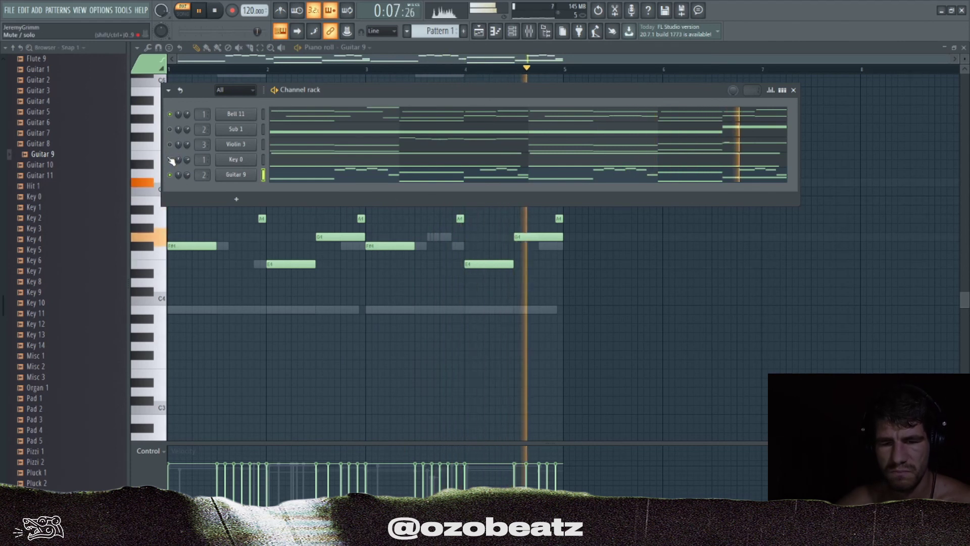
key(space)
Show the playlist arrangement and mark bars 5 to 8 as a time selection to inspect their layers
key(F9)
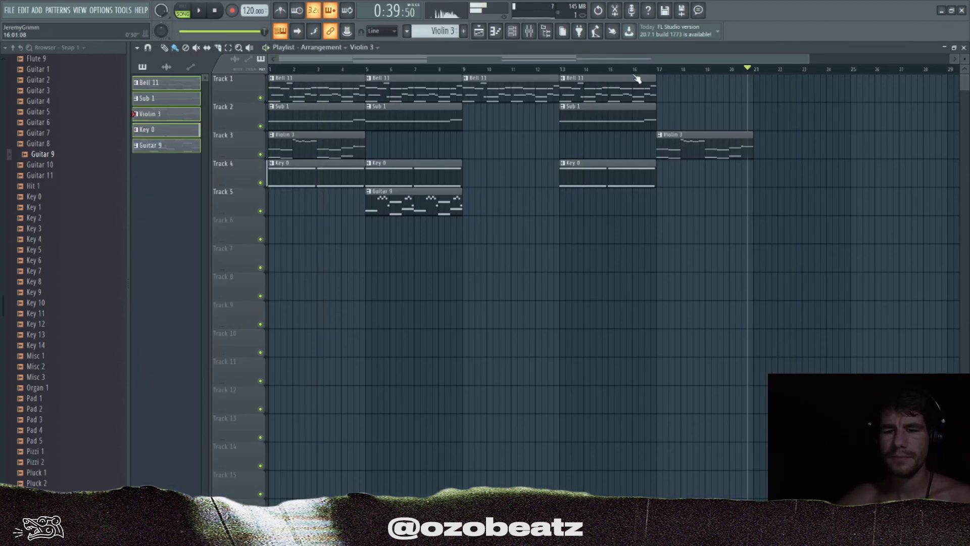
drag(582, 74, 359, 85)
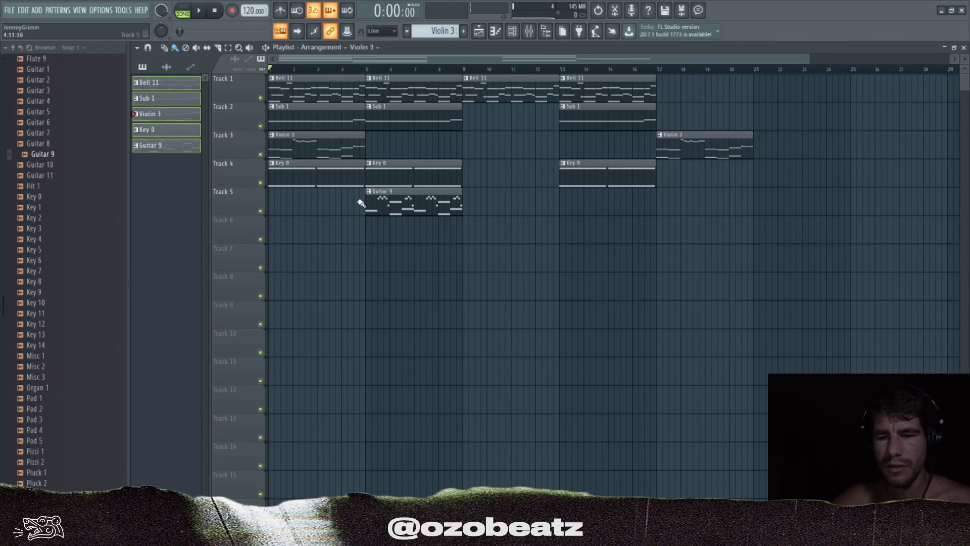
double_click(392, 73)
drag(370, 73, 460, 86)
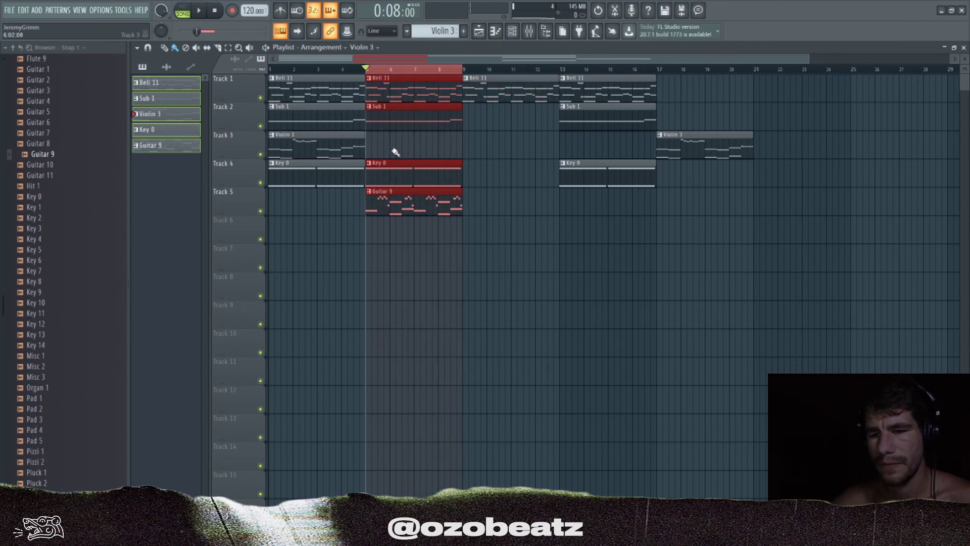
drag(383, 151, 411, 147)
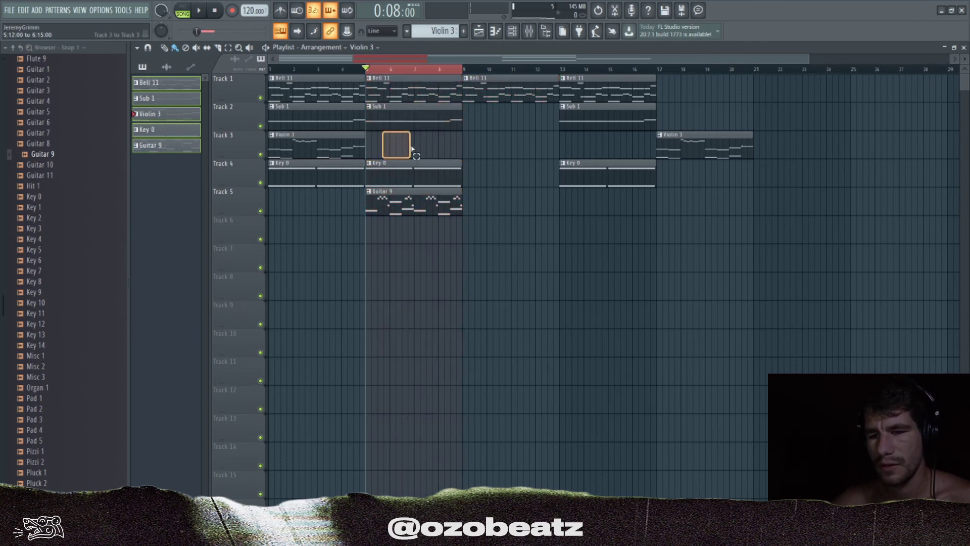
Clear the time selection and review the arrangement sections starting at bars 9, 13 and 17
ctrl+click(466, 70)
click(585, 70)
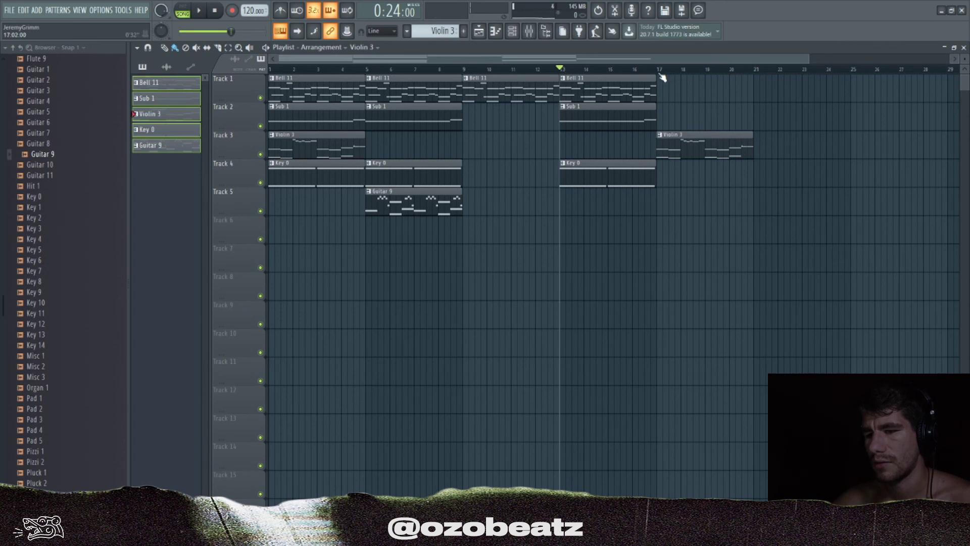
mouse_move(657, 70)
mouse_down()
mouse_move(751, 68)
mouse_move(682, 189)
mouse_up()
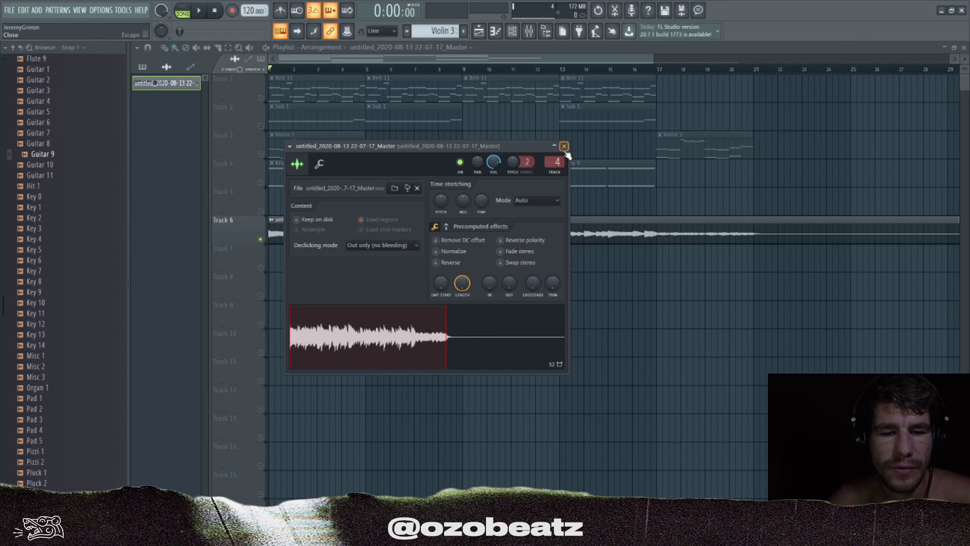
Look through the samples in the ONE SHOTS folder under DRUM KITS SAMPLE KITS in the browser
scroll(101, 163, up, 5)
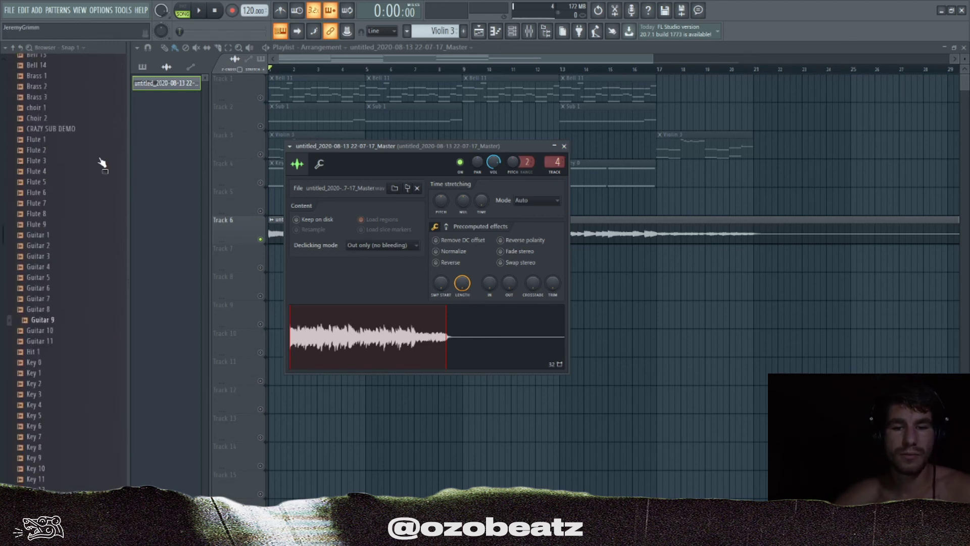
scroll(101, 162, up, 9)
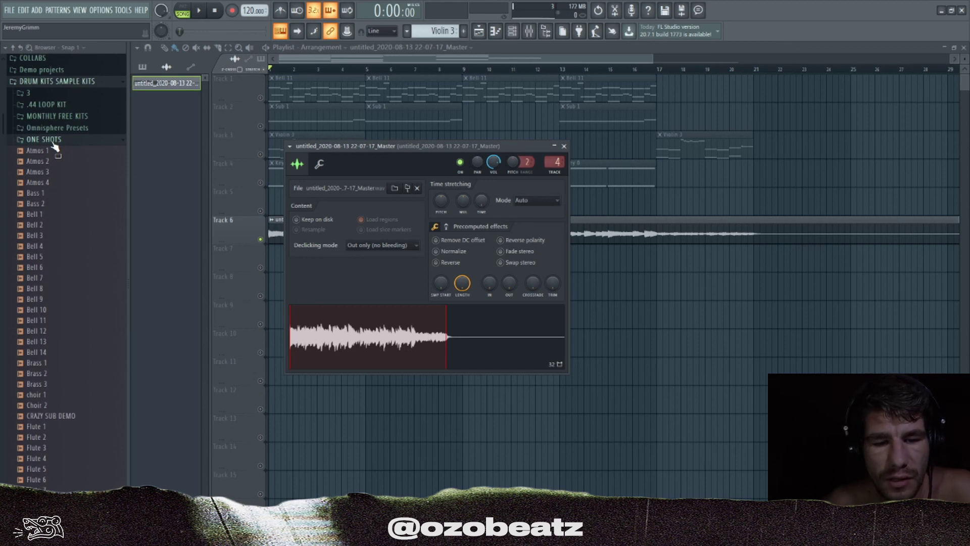
scroll(54, 146, down, 1)
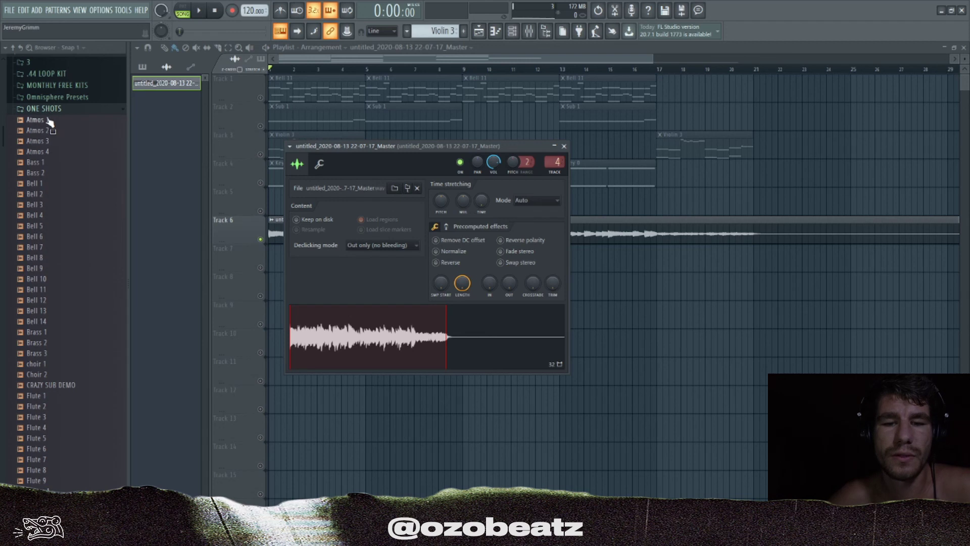
scroll(66, 299, up, 2)
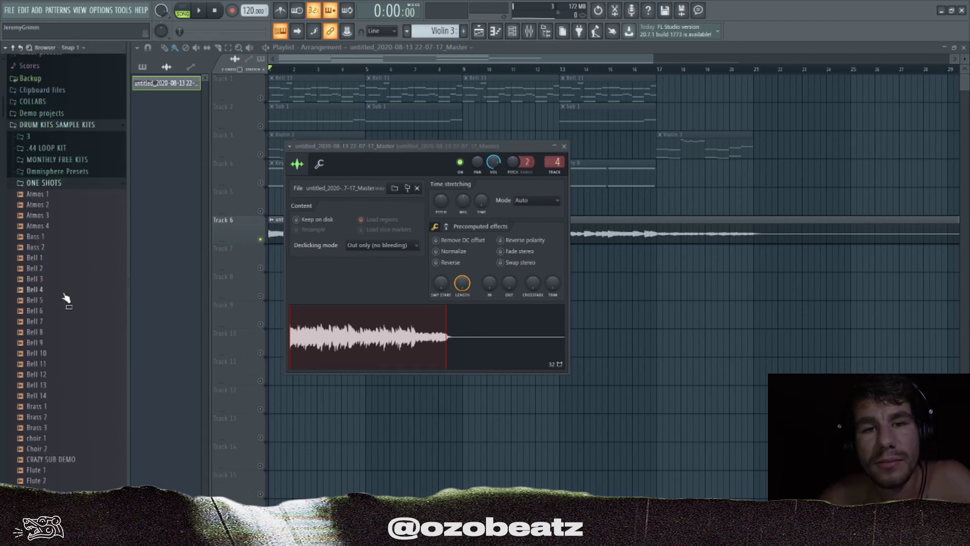